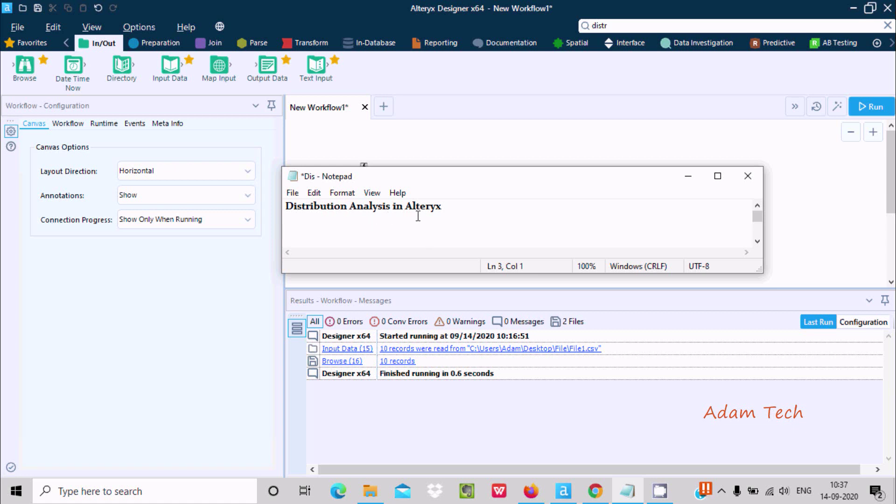
Step: Clear all existing tools from the workflow canvas and place a new Input Data tool on it
{"action": "left_click", "coordinate": [688, 176]}
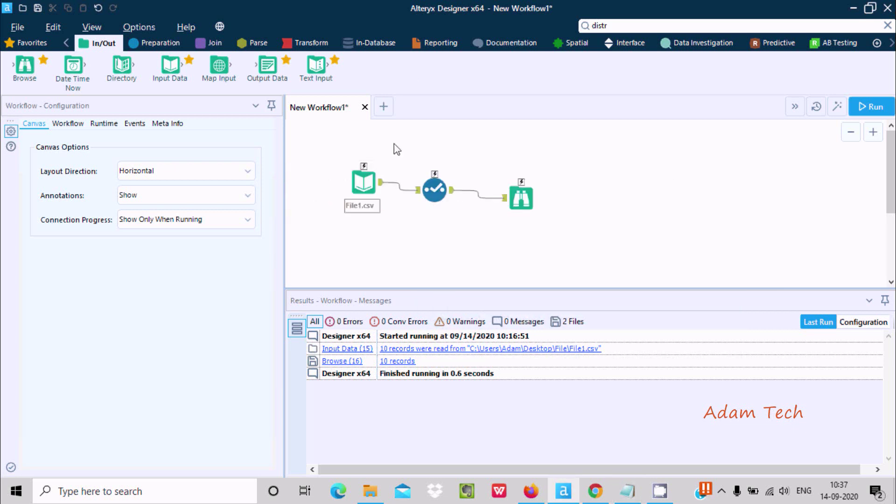
{"action": "left_click_drag", "start_coordinate": [588, 156], "coordinate": [329, 252]}
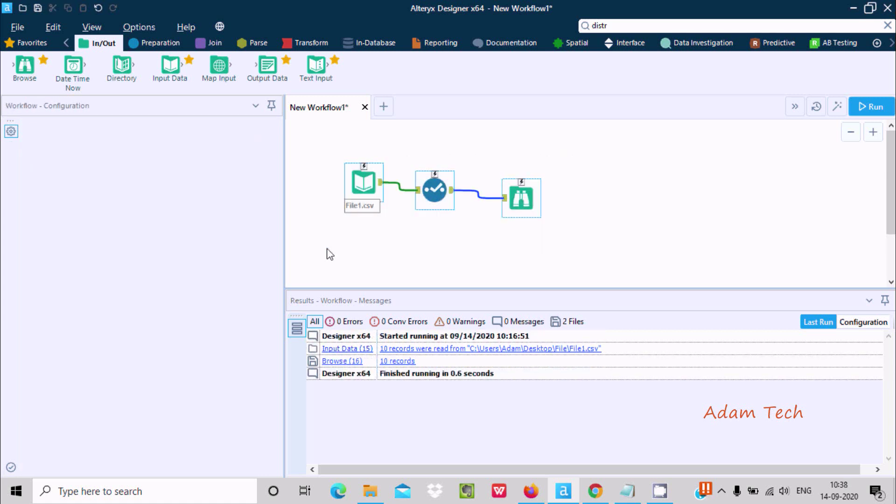
{"action": "key", "text": "Delete"}
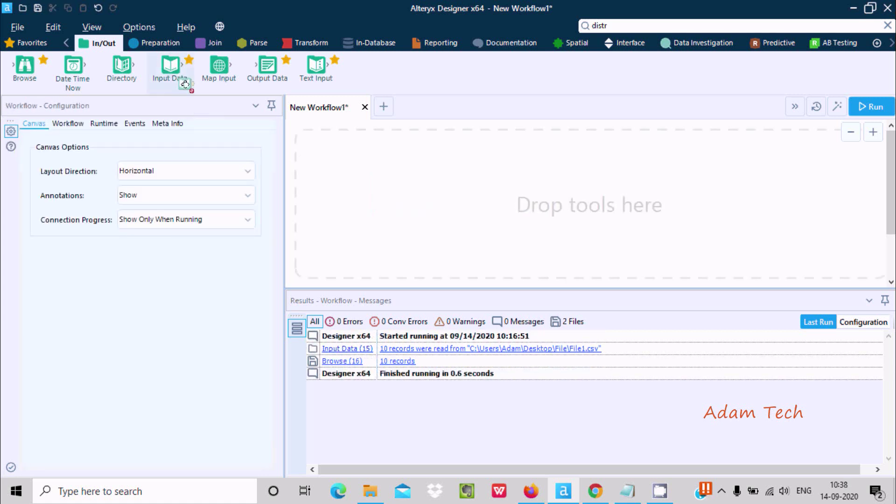
{"action": "left_click_drag", "start_coordinate": [186, 80], "coordinate": [315, 179]}
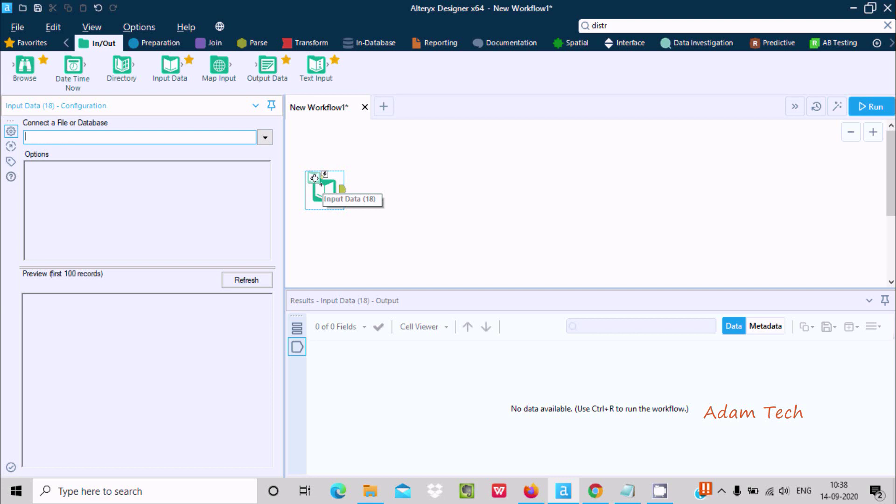
{"action": "left_click", "coordinate": [266, 137]}
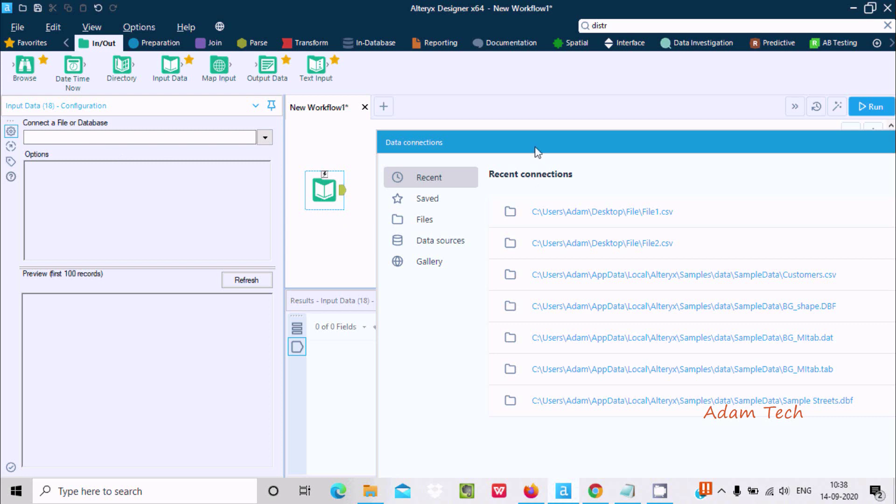
{"action": "left_click_drag", "start_coordinate": [536, 150], "coordinate": [310, 120]}
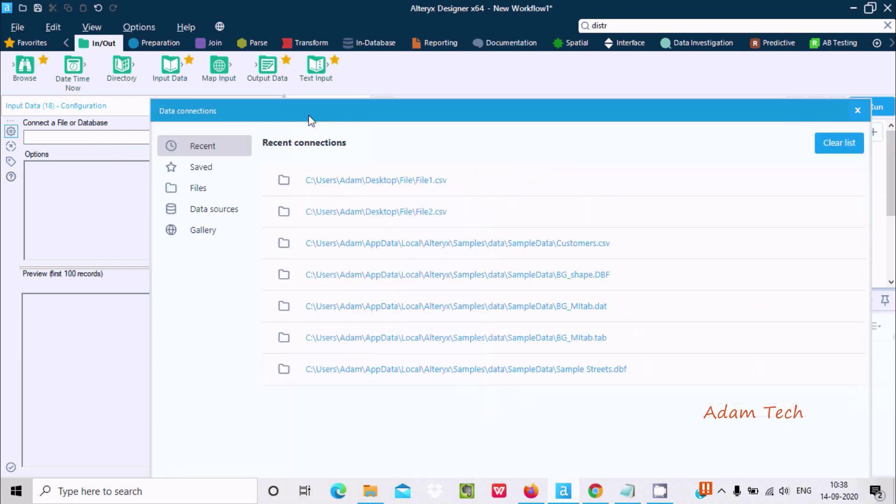
{"action": "left_click", "coordinate": [209, 217]}
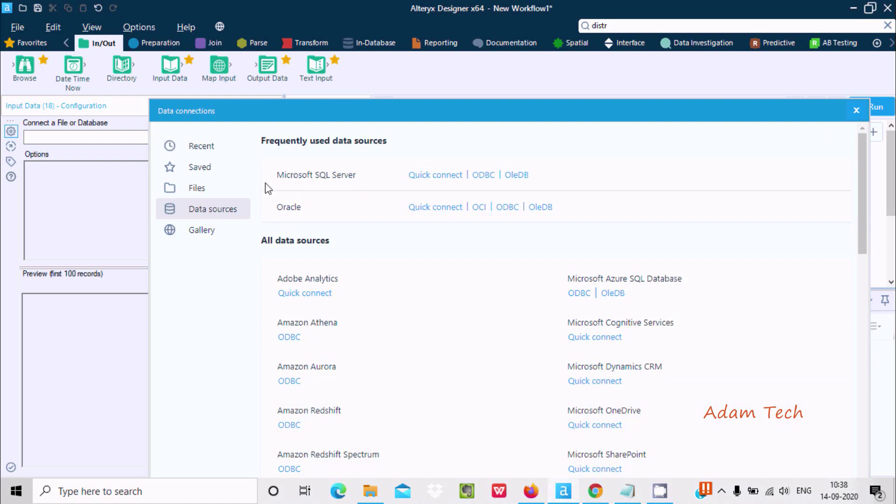
{"action": "left_click", "coordinate": [205, 193]}
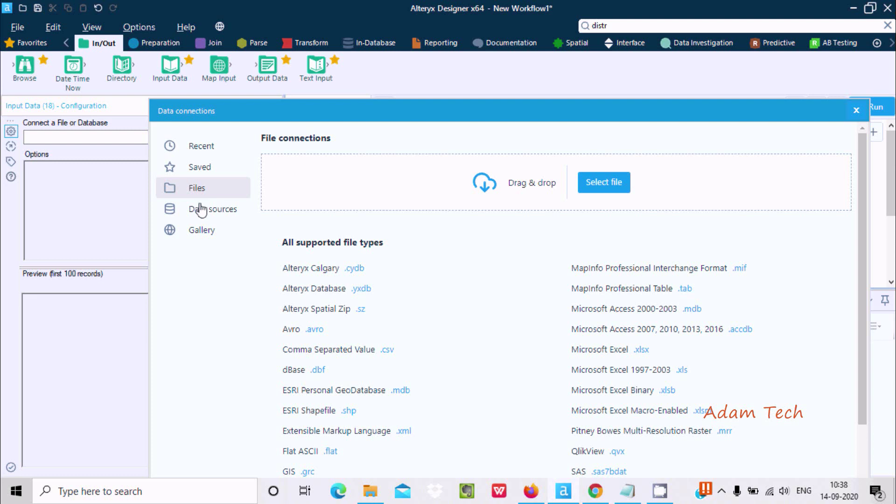
{"action": "left_click", "coordinate": [602, 182]}
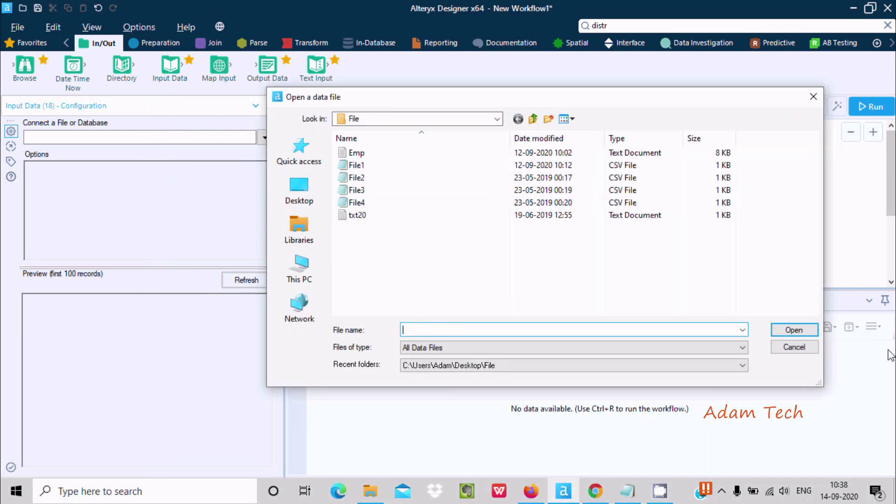
{"action": "left_click", "coordinate": [799, 348]}
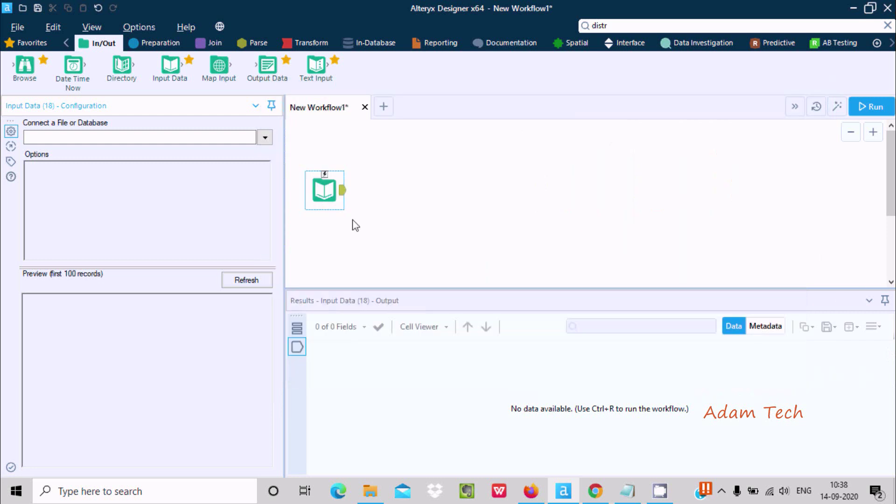
Step: Connect the Input Data tool to the recently used sample file BG_shape.DBF
{"action": "left_click", "coordinate": [269, 138]}
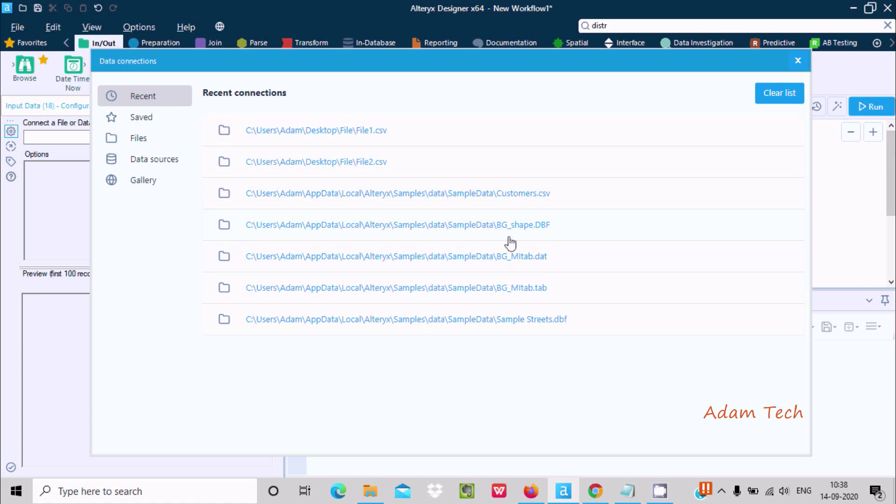
{"action": "left_click", "coordinate": [522, 226]}
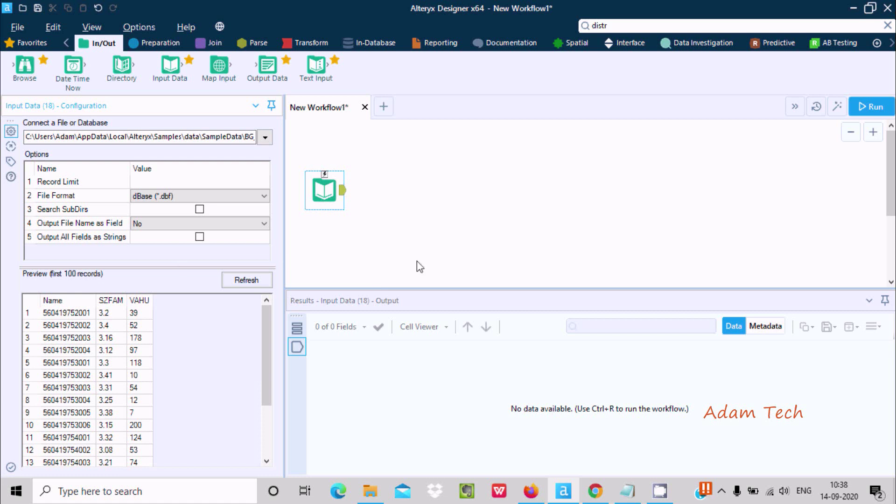
Step: Add a Distribution Analysis tool beside the Input Data tool and connect the input's output to it
{"action": "left_click", "coordinate": [719, 44]}
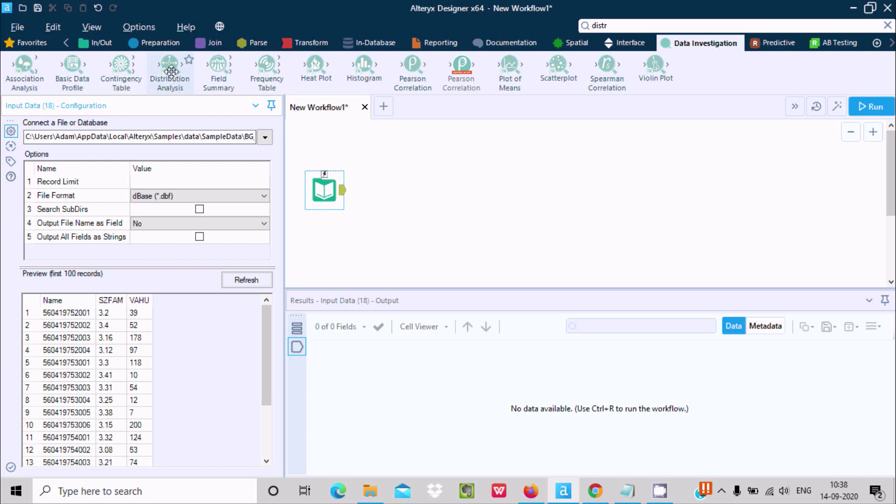
{"action": "left_click_drag", "start_coordinate": [170, 65], "coordinate": [463, 186]}
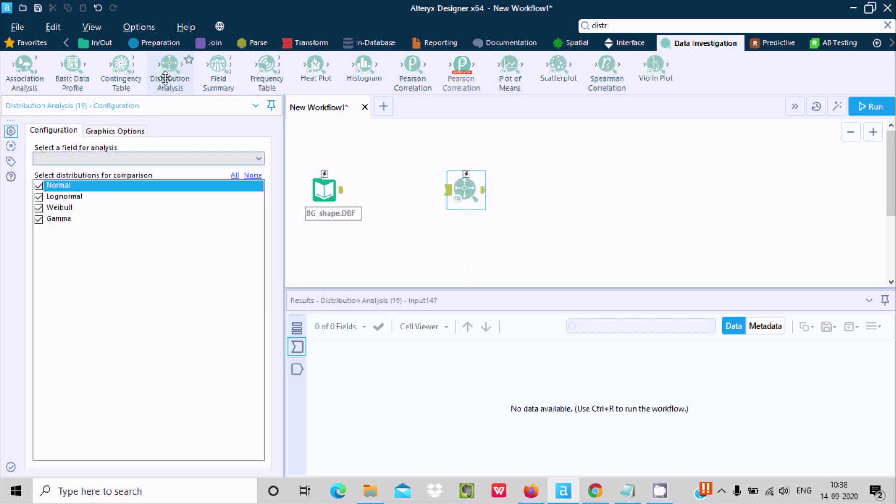
{"action": "mouse_move", "coordinate": [169, 74]}
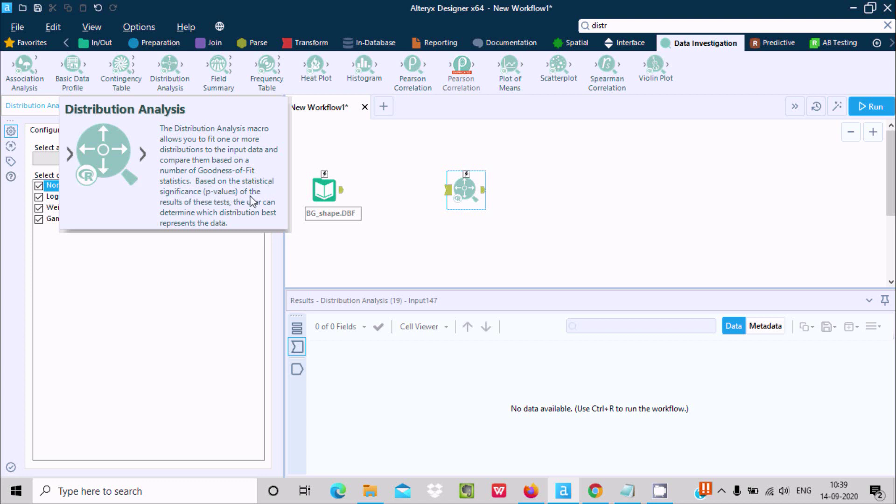
{"action": "left_click", "coordinate": [377, 139]}
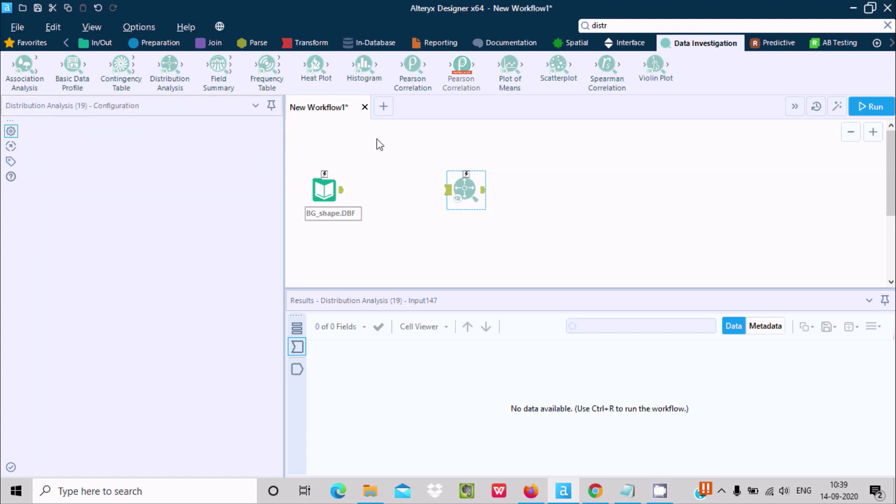
{"action": "left_click_drag", "start_coordinate": [342, 190], "coordinate": [449, 191]}
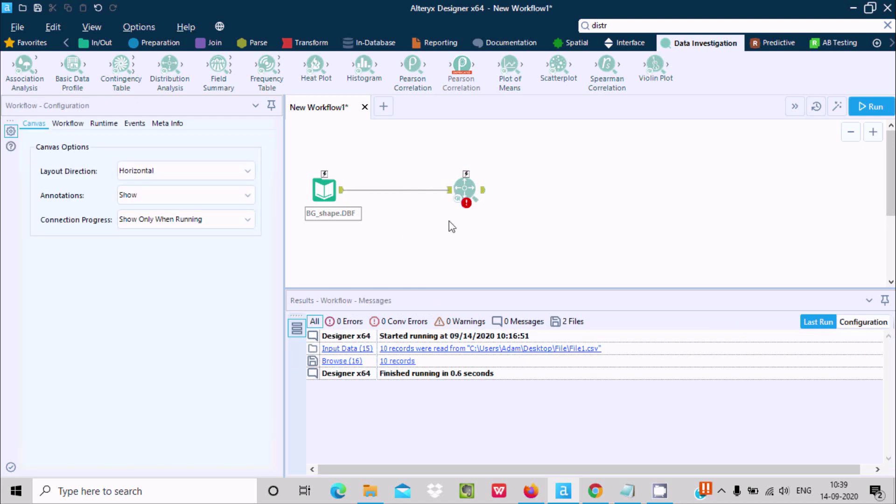
Step: Use SZFAM as the field for analysis in the Distribution Analysis tool's configuration
{"action": "left_click", "coordinate": [463, 185]}
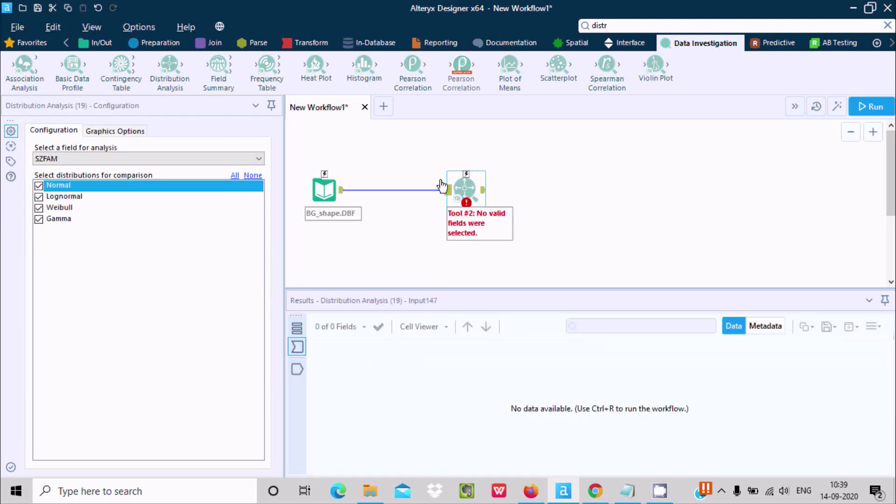
{"action": "left_click", "coordinate": [47, 165]}
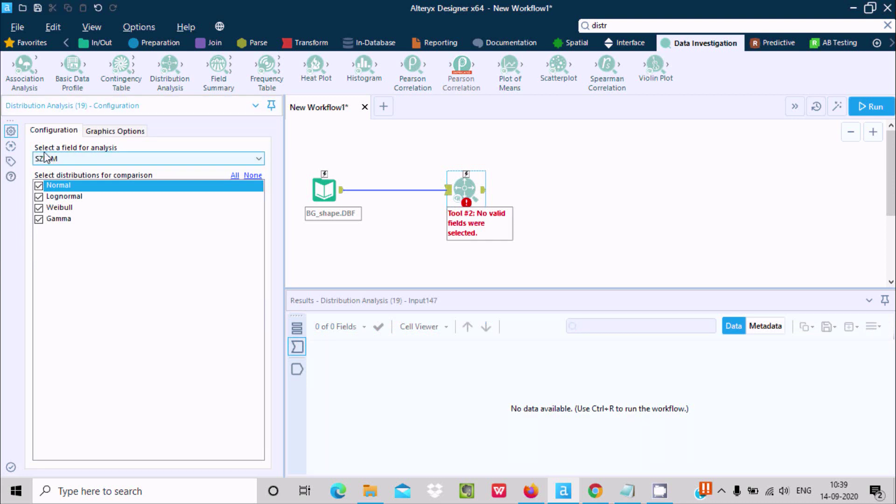
{"action": "left_click", "coordinate": [92, 155]}
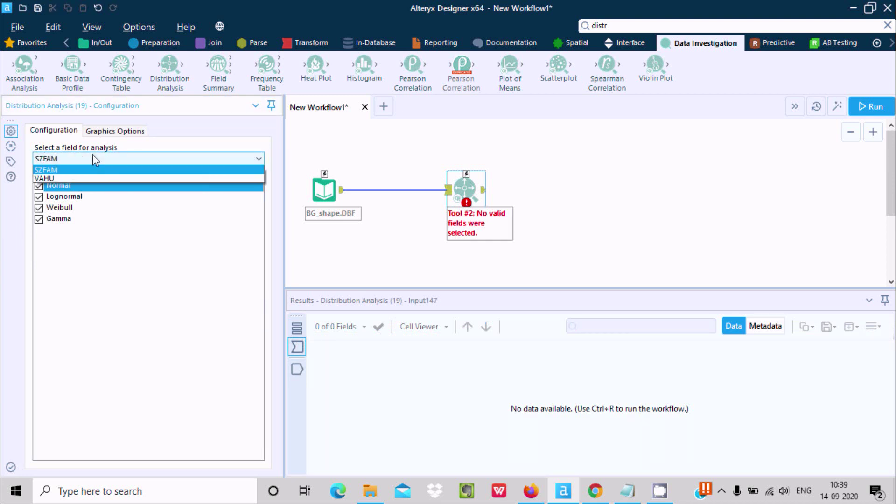
{"action": "left_click", "coordinate": [57, 171]}
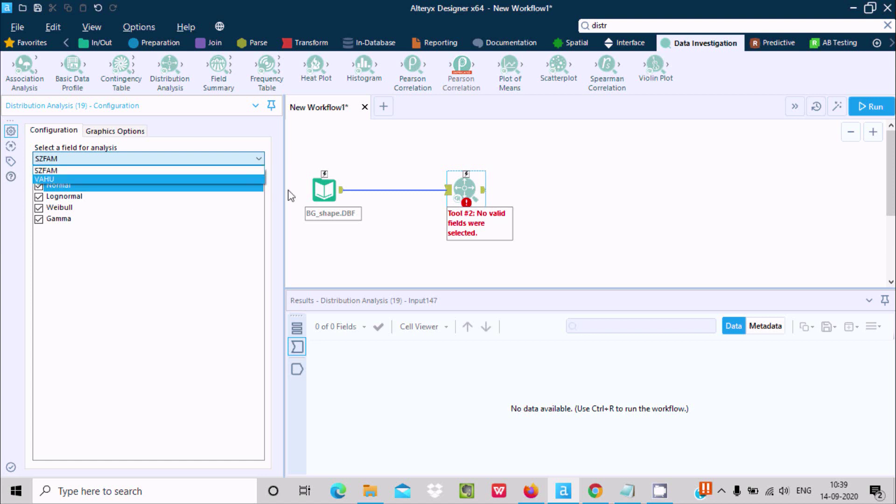
{"action": "left_click", "coordinate": [325, 191]}
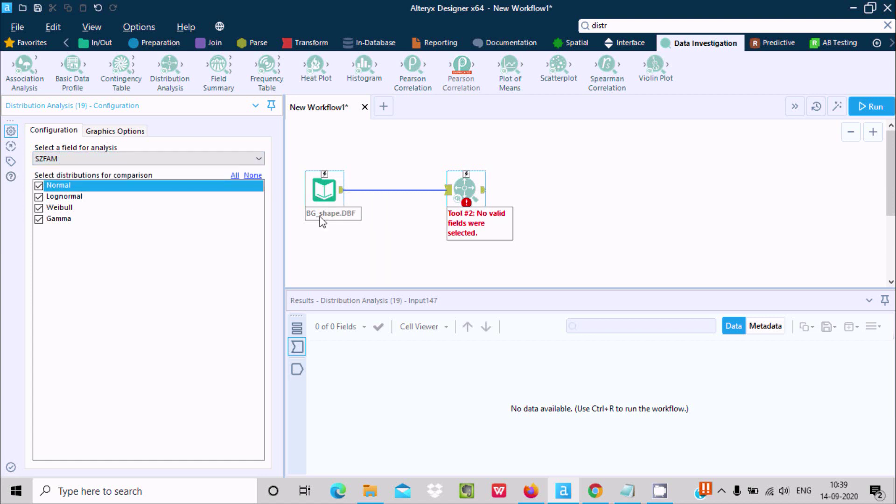
Step: Run the workflow and close the completion message
{"action": "left_click", "coordinate": [869, 107]}
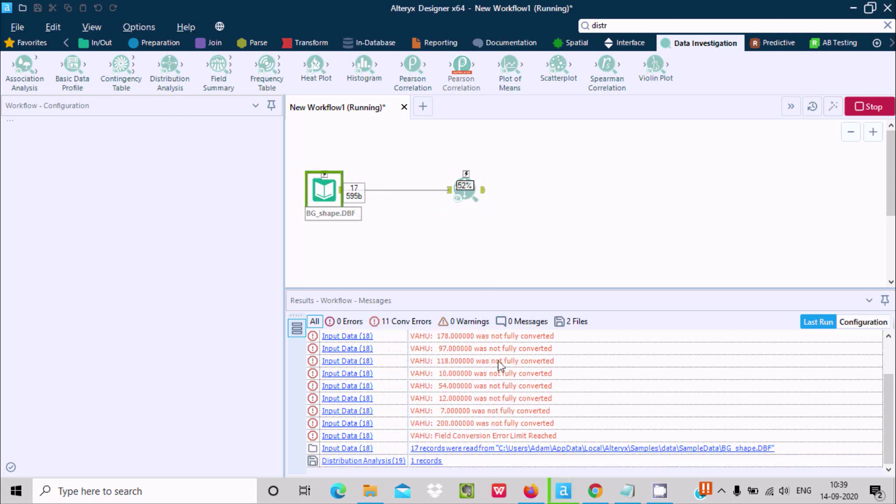
{"action": "left_click_drag", "start_coordinate": [885, 388], "coordinate": [882, 353]}
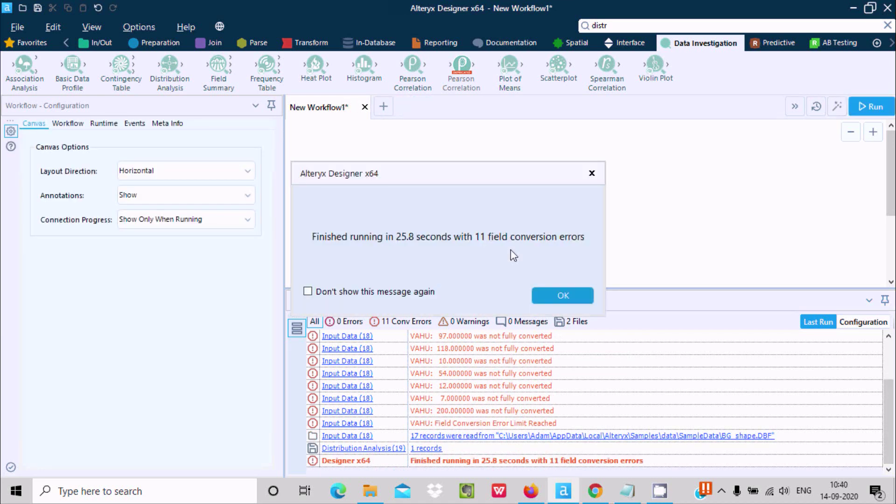
{"action": "left_click", "coordinate": [562, 294]}
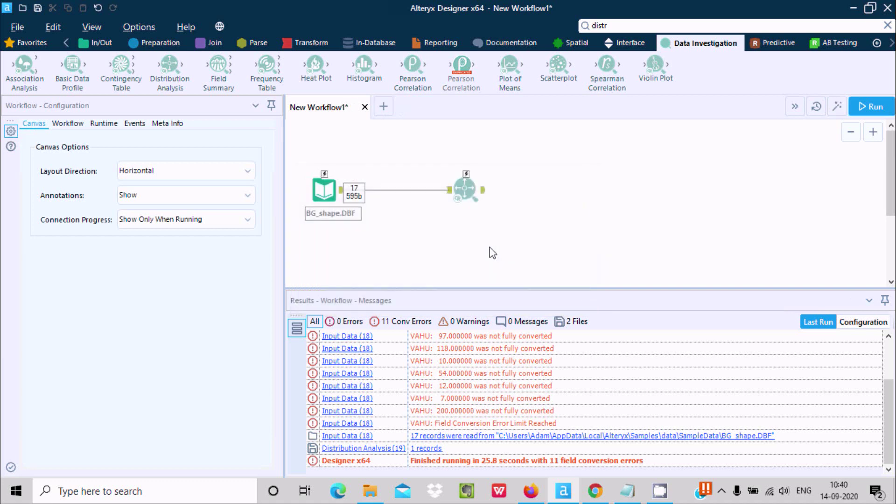
Step: Examine the BG_shape.DBF preview and the Distribution Analysis tool's input and output, including their metadata
{"action": "left_click", "coordinate": [473, 195]}
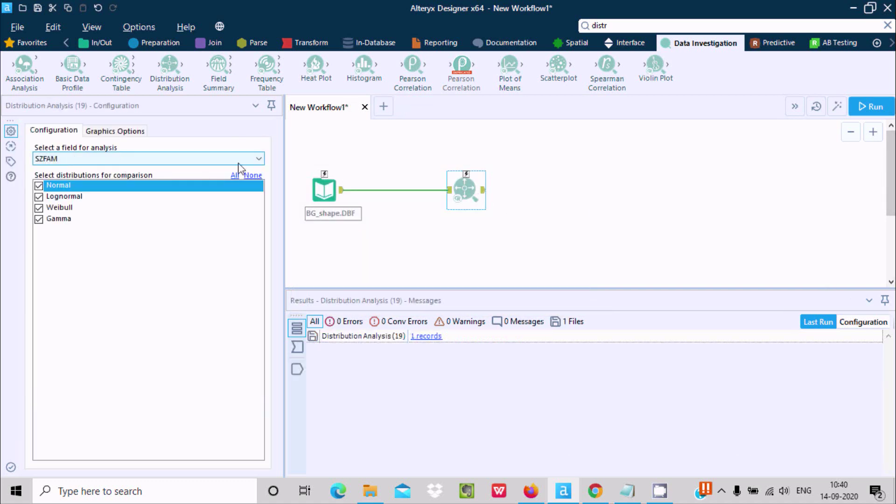
{"action": "left_click", "coordinate": [312, 200]}
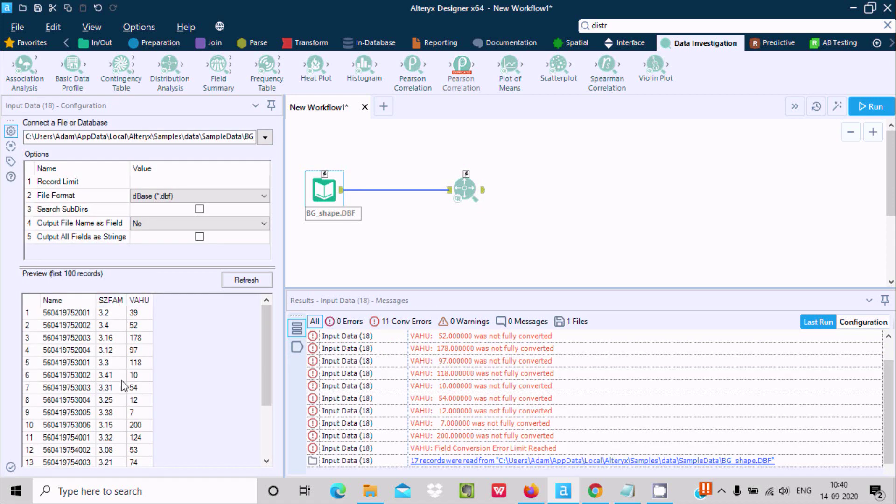
{"action": "left_click", "coordinate": [465, 189]}
{"action": "left_click", "coordinate": [462, 186]}
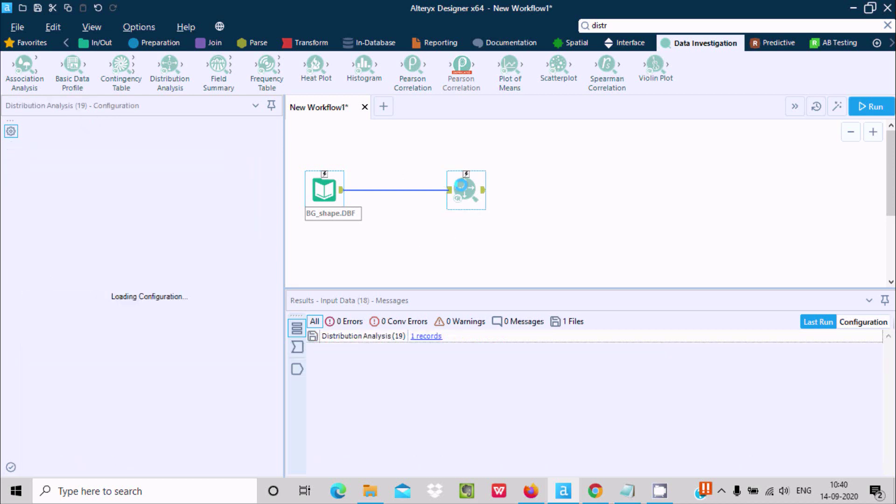
{"action": "left_click", "coordinate": [297, 346]}
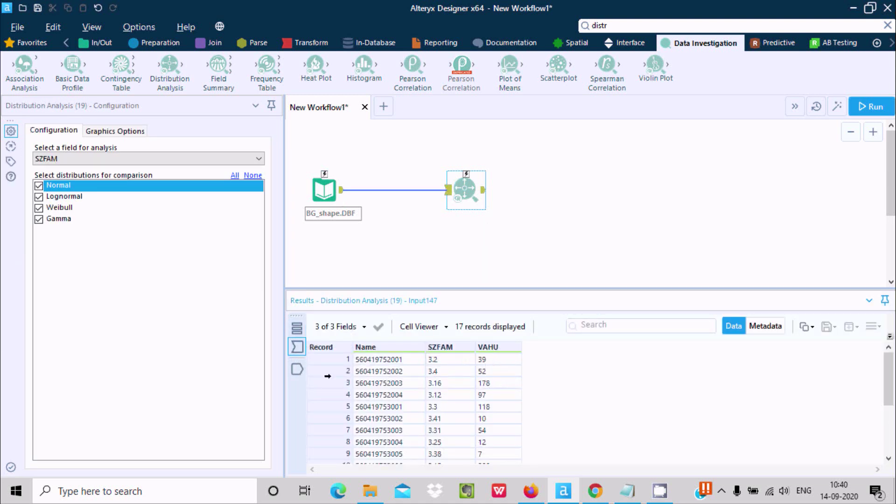
{"action": "left_click", "coordinate": [297, 370]}
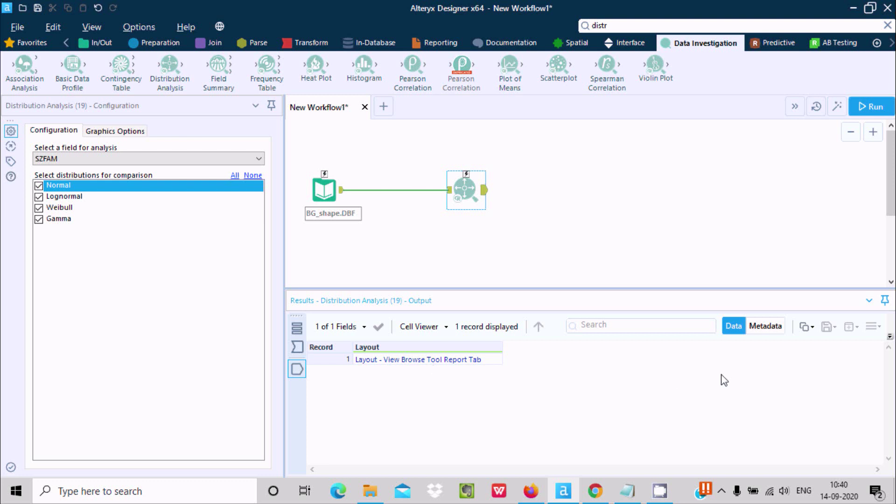
{"action": "left_click", "coordinate": [764, 329]}
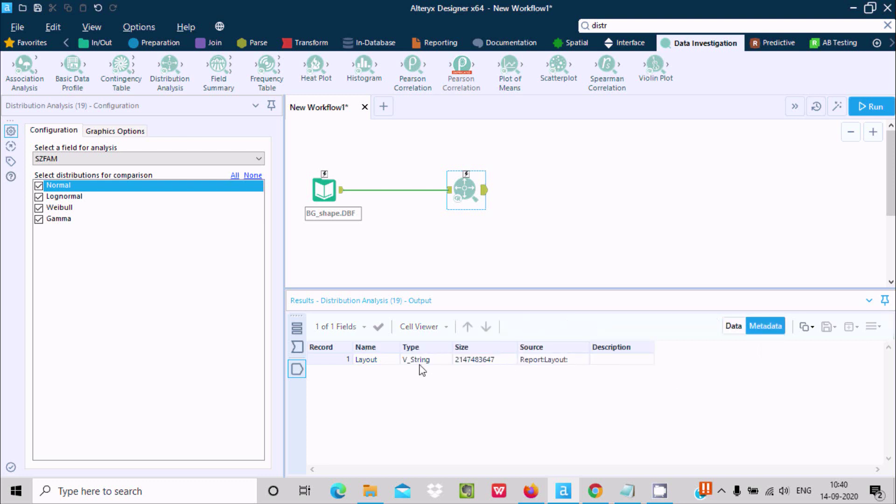
{"action": "left_click", "coordinate": [297, 347]}
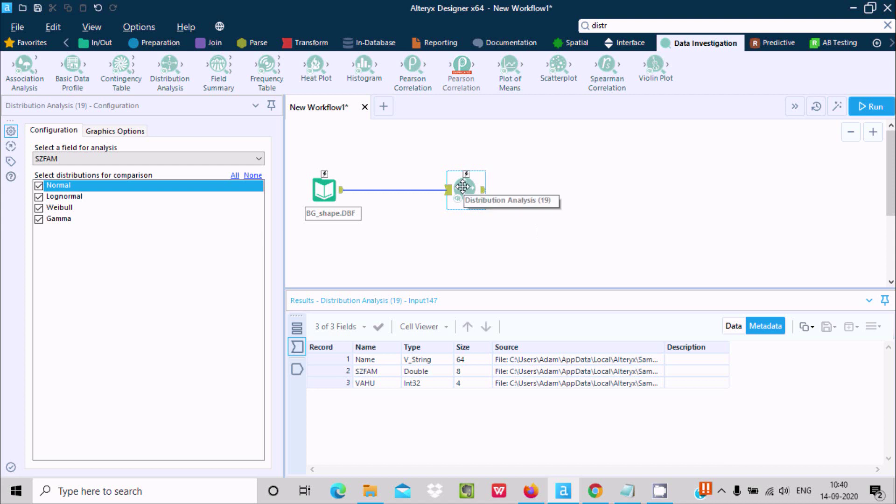
Step: Add a Browse tool connected to the Distribution Analysis output and run the workflow again
{"action": "left_click", "coordinate": [98, 42]}
{"action": "mouse_move", "coordinate": [25, 66]}
{"action": "left_mouse_down"}
{"action": "mouse_move", "coordinate": [571, 150]}
{"action": "mouse_move", "coordinate": [590, 187]}
{"action": "left_mouse_up"}
{"action": "left_click_drag", "start_coordinate": [484, 190], "coordinate": [582, 192]}
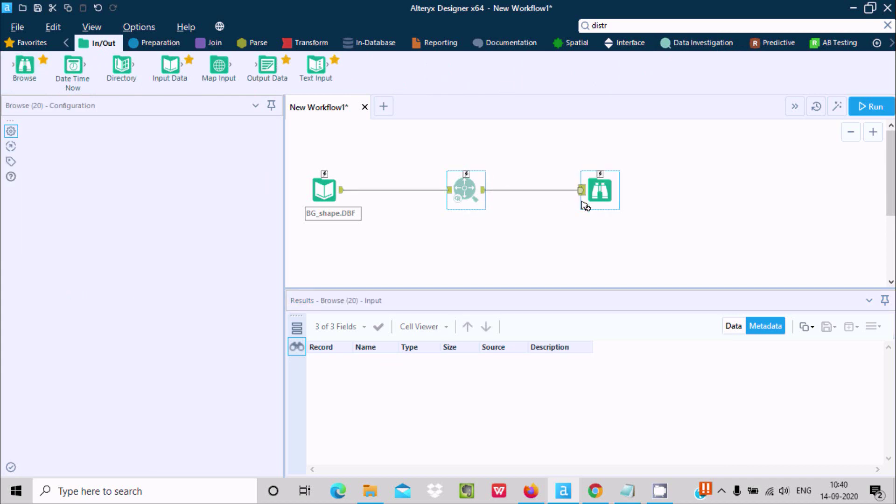
{"action": "left_click", "coordinate": [639, 174]}
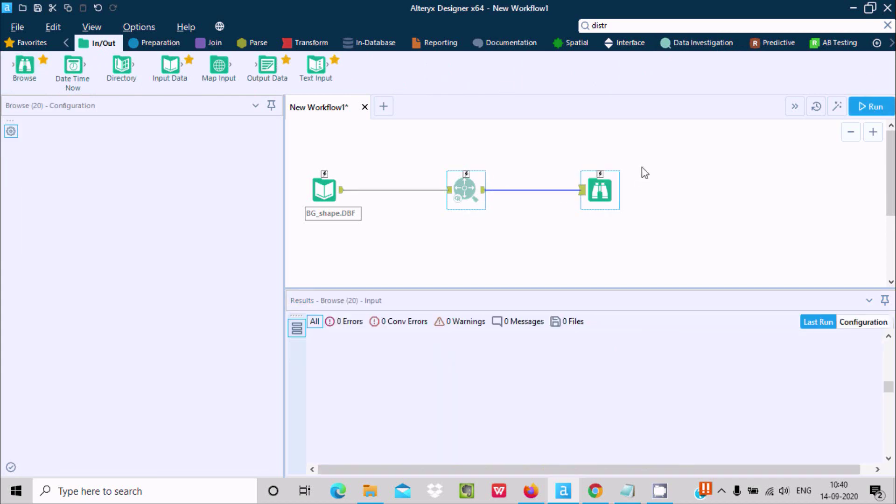
{"action": "key", "text": "ctrl+r"}
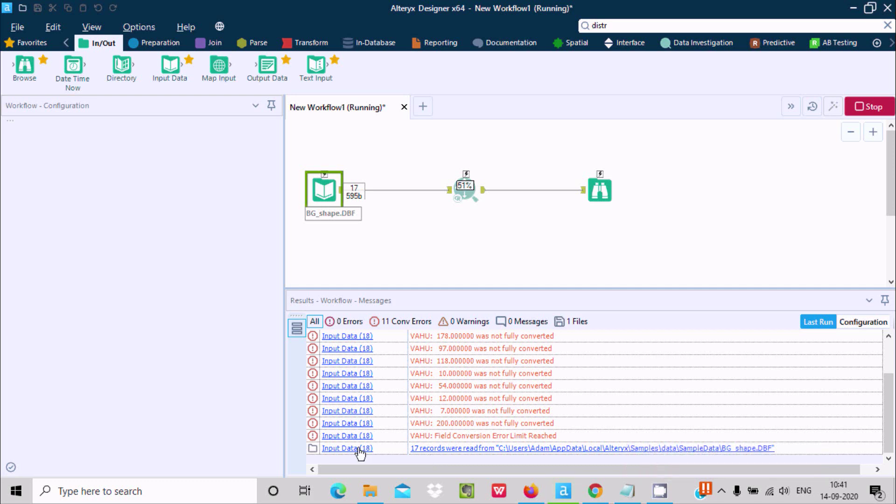
Step: Review the run messages for the last run and the configuration, and close the completion message
{"action": "left_click_drag", "start_coordinate": [889, 384], "coordinate": [889, 344]}
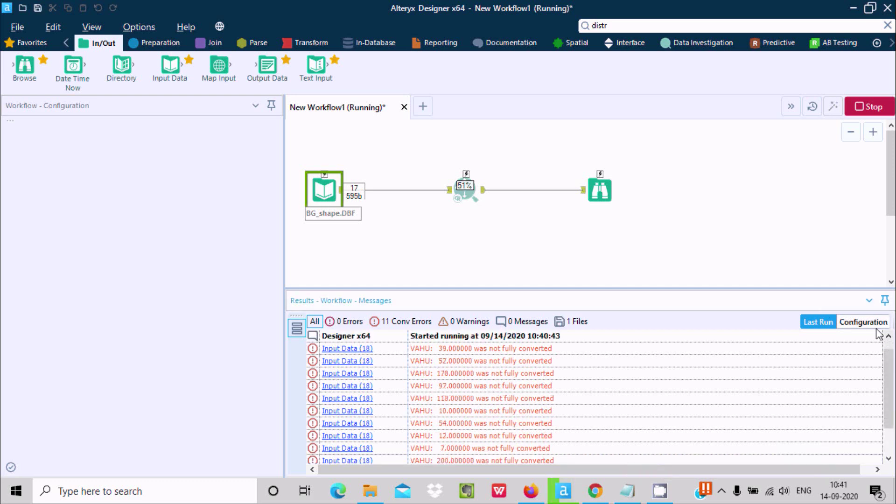
{"action": "left_click", "coordinate": [864, 323]}
{"action": "left_click", "coordinate": [818, 322]}
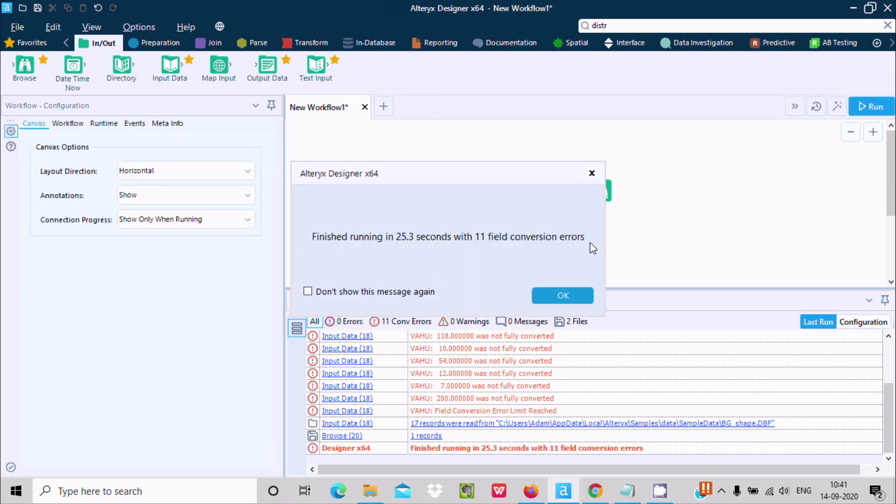
{"action": "left_click", "coordinate": [579, 294]}
Step: Show the SZFAM distribution report in the Browse tool and widen the configuration pane to fit the whole density chart
{"action": "left_click", "coordinate": [602, 186]}
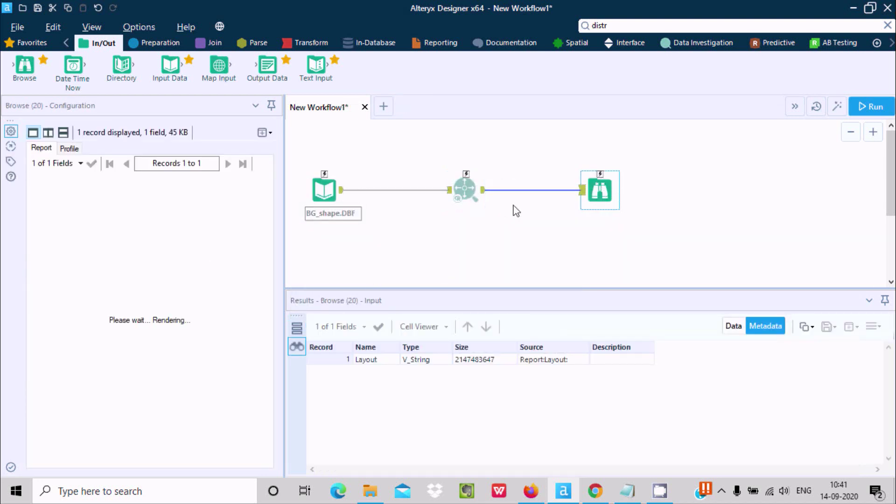
{"action": "left_click_drag", "start_coordinate": [264, 226], "coordinate": [264, 267]}
{"action": "left_click_drag", "start_coordinate": [123, 462], "coordinate": [154, 464]}
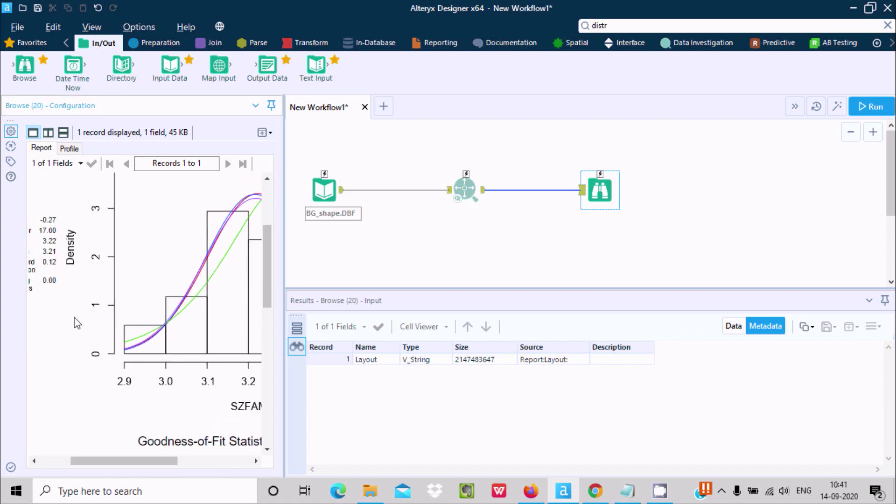
{"action": "mouse_move", "coordinate": [271, 263]}
{"action": "left_mouse_down"}
{"action": "mouse_move", "coordinate": [271, 217]}
{"action": "mouse_move", "coordinate": [271, 262]}
{"action": "left_mouse_up"}
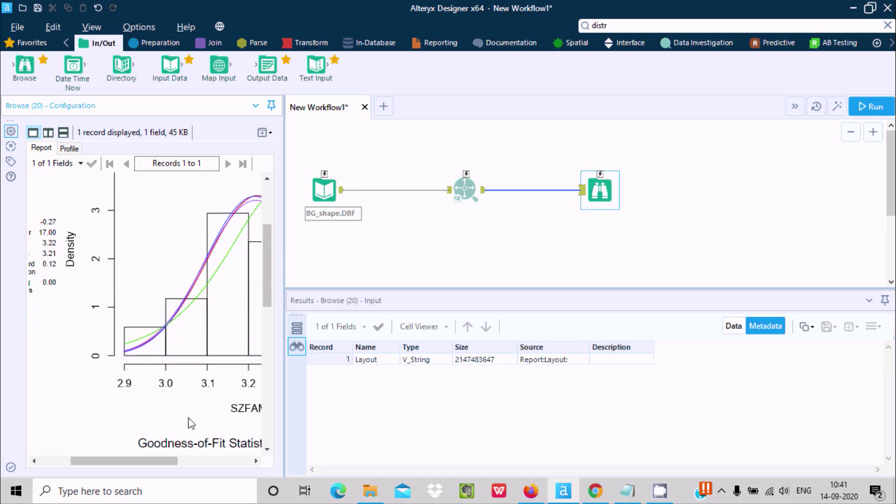
{"action": "left_click_drag", "start_coordinate": [162, 463], "coordinate": [211, 464]}
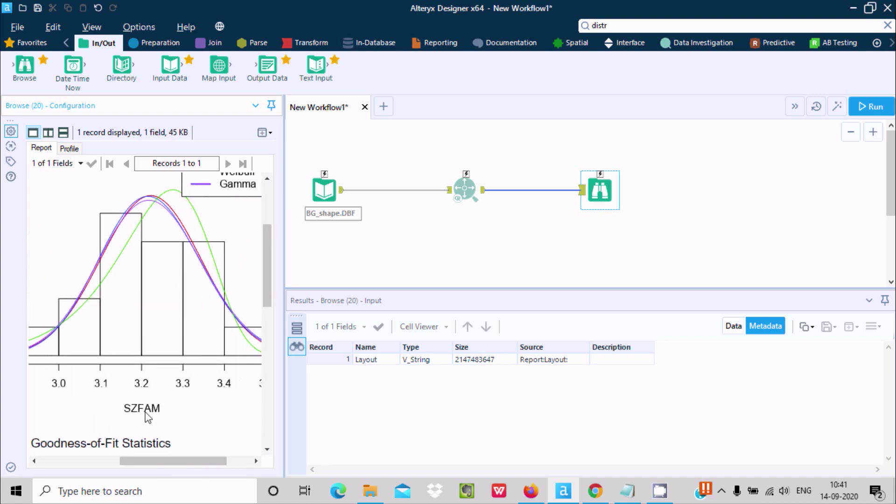
{"action": "left_click_drag", "start_coordinate": [150, 462], "coordinate": [122, 460]}
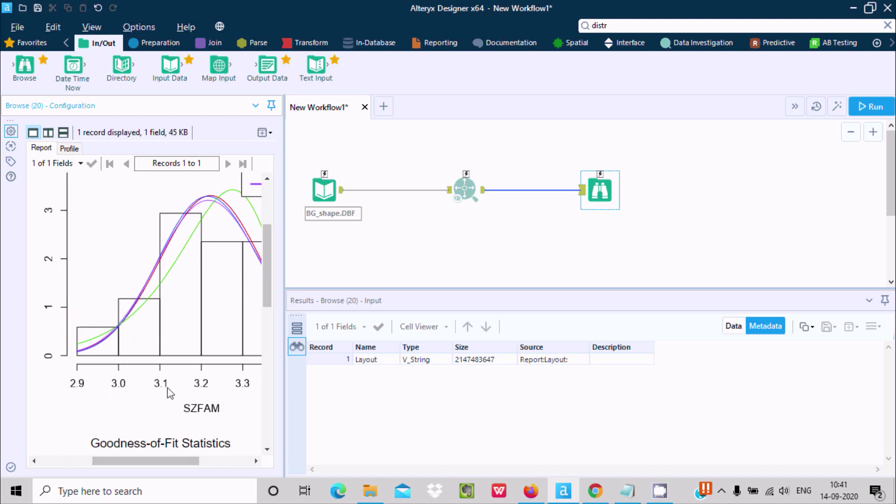
{"action": "left_click_drag", "start_coordinate": [286, 244], "coordinate": [492, 242]}
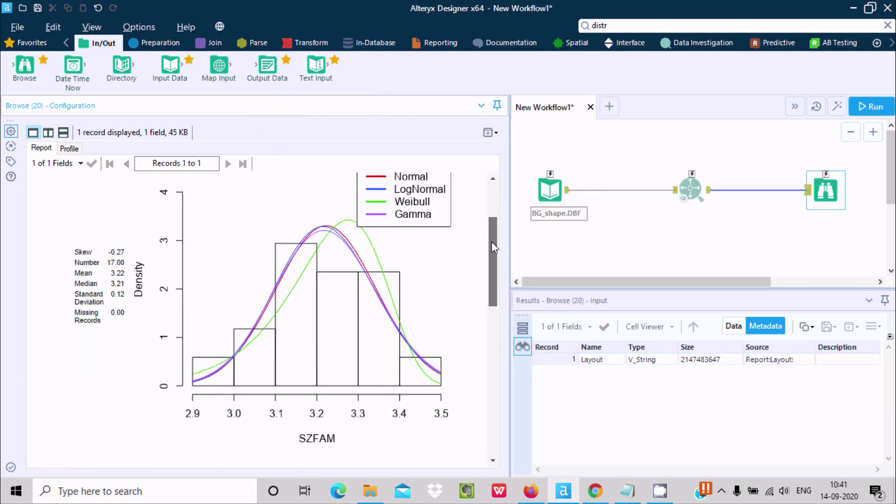
Step: Check the distributions chosen in the Distribution Analysis tool against the legend and chart in the Browse report
{"action": "left_click", "coordinate": [691, 189]}
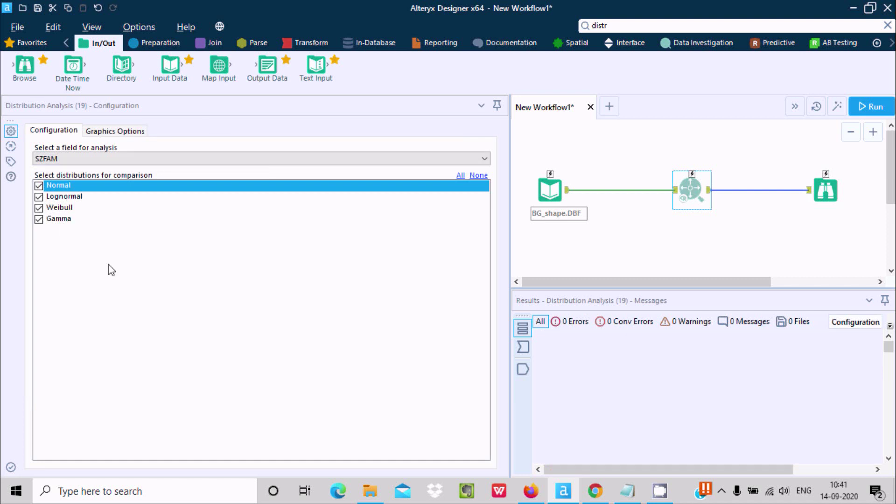
{"action": "left_click", "coordinate": [826, 191]}
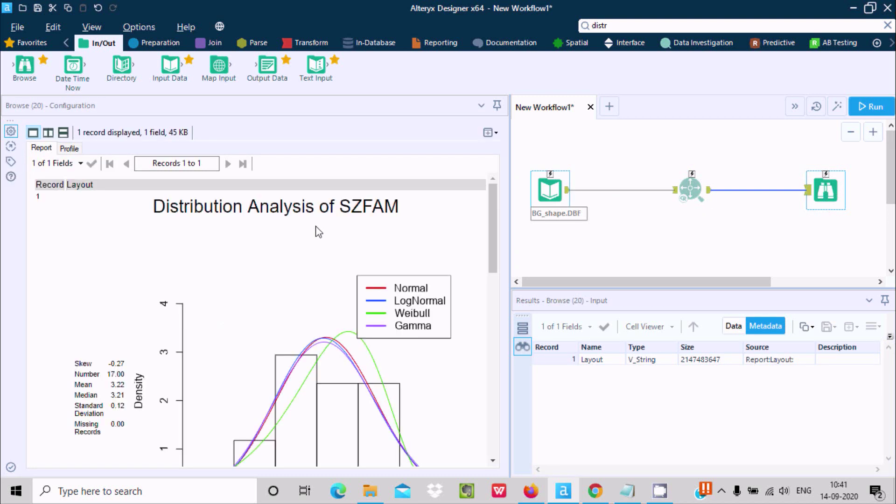
{"action": "left_click_drag", "start_coordinate": [493, 199], "coordinate": [493, 221]}
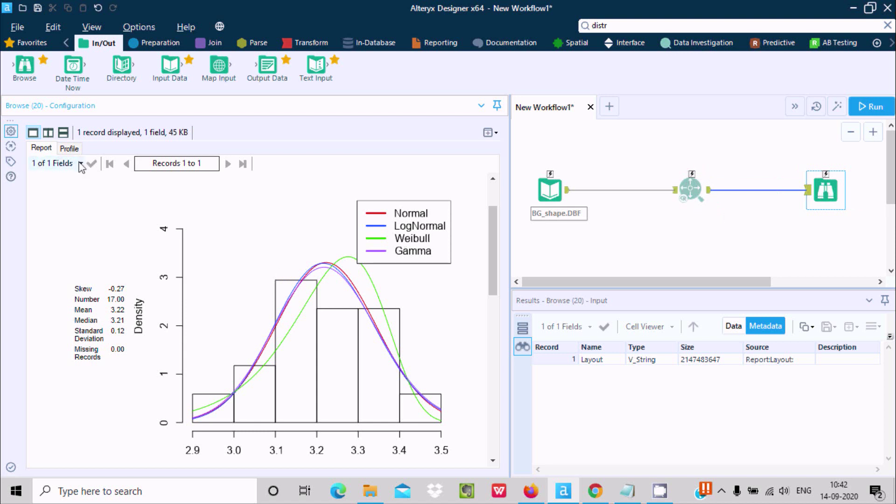
Step: Look at the Browse tool's profile and split its display into stacked report and profile views
{"action": "left_click", "coordinate": [70, 149]}
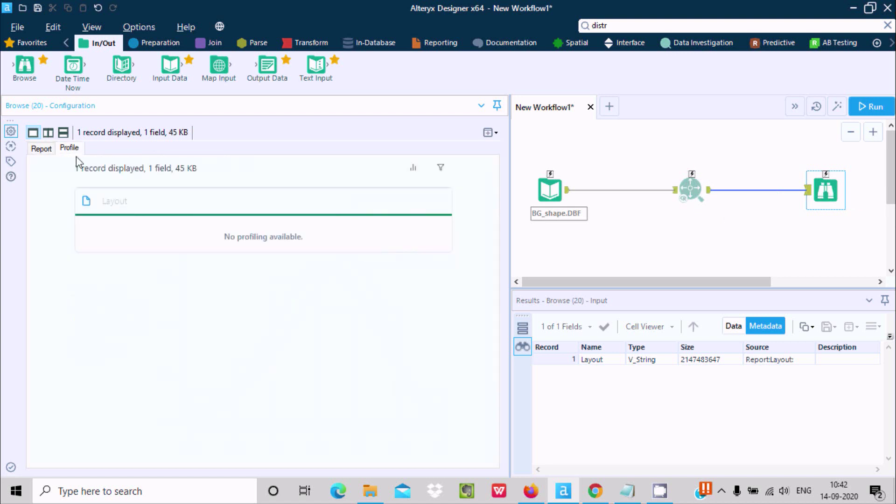
{"action": "left_click", "coordinate": [49, 149]}
{"action": "left_click", "coordinate": [54, 134]}
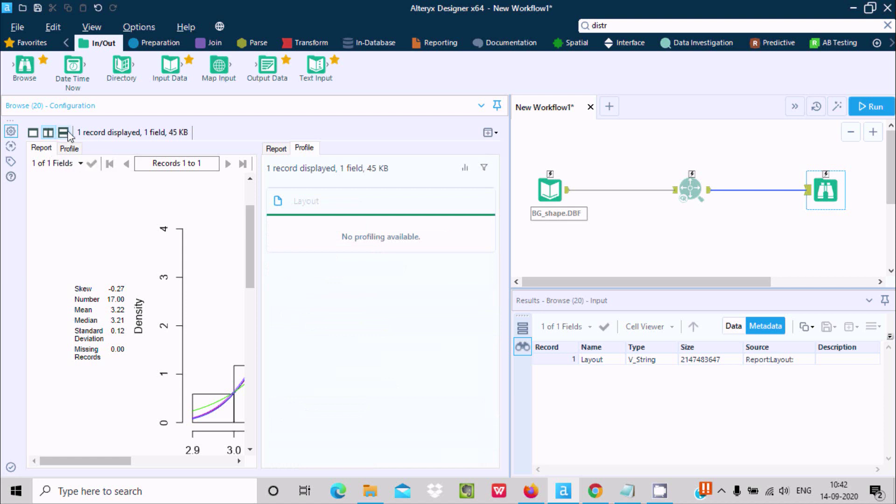
{"action": "left_click", "coordinate": [63, 133]}
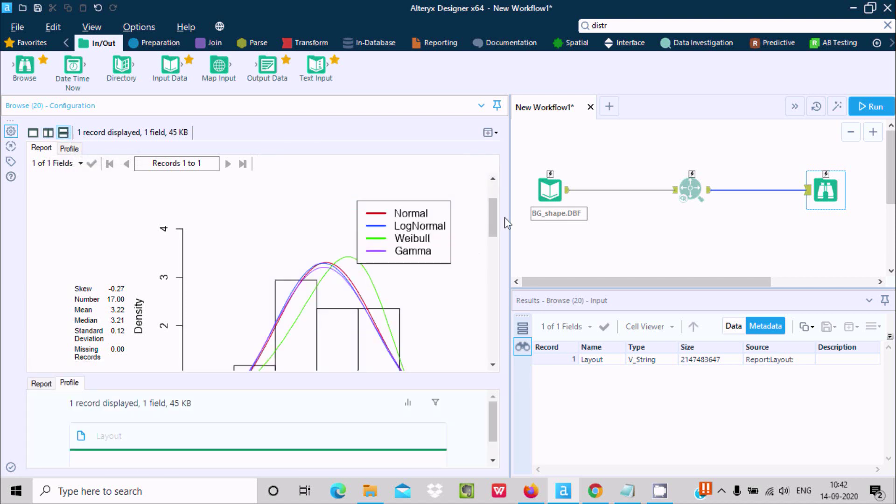
Step: Examine the SZFAM report's goodness-of-fit statistics, estimated quantiles, distribution parameters and density chart
{"action": "left_click_drag", "start_coordinate": [491, 217], "coordinate": [495, 271]}
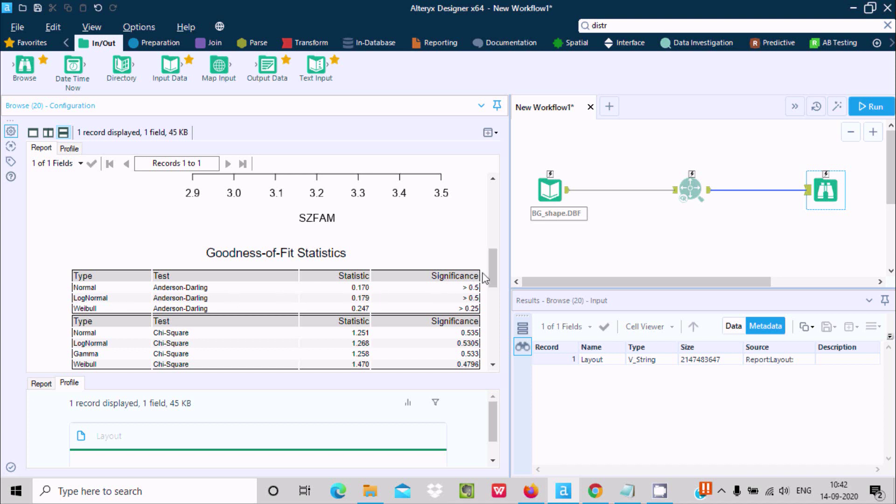
{"action": "left_click_drag", "start_coordinate": [491, 257], "coordinate": [494, 266]}
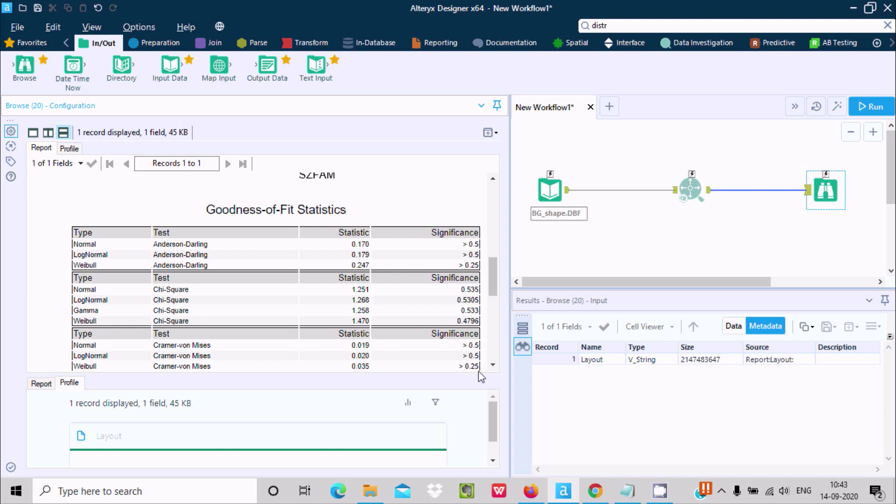
{"action": "left_click_drag", "start_coordinate": [494, 279], "coordinate": [493, 328]}
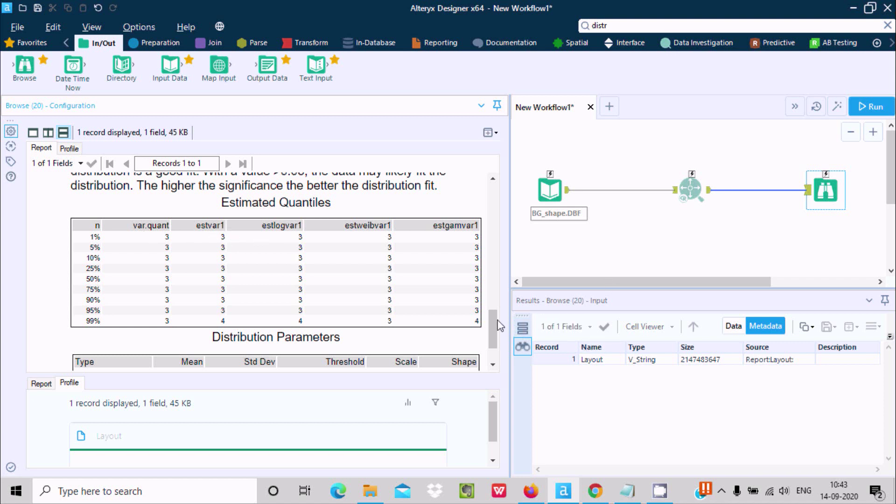
{"action": "left_click_drag", "start_coordinate": [494, 323], "coordinate": [494, 351]}
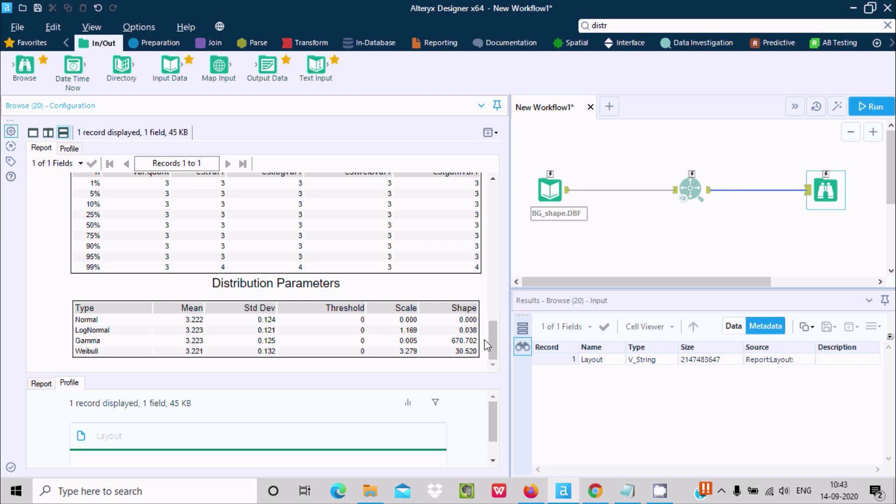
{"action": "left_click_drag", "start_coordinate": [487, 345], "coordinate": [500, 214]}
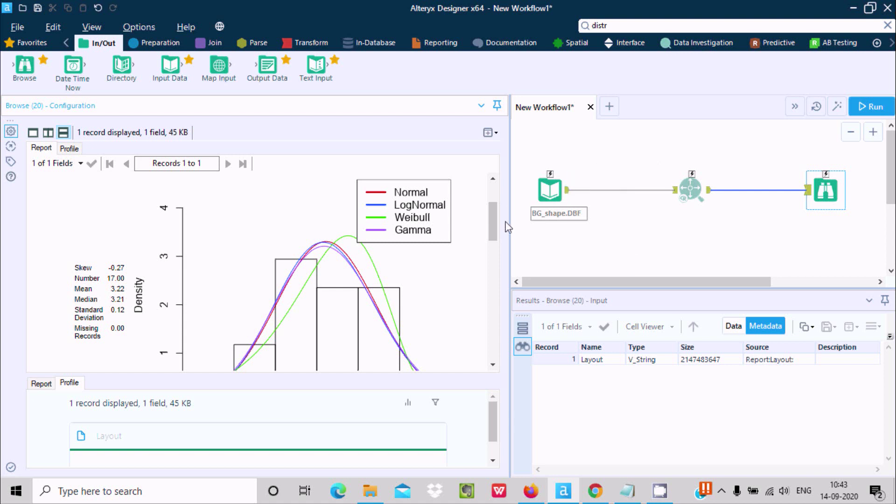
{"action": "scroll", "coordinate": [494, 225], "scroll_direction": "down", "scroll_amount": 1}
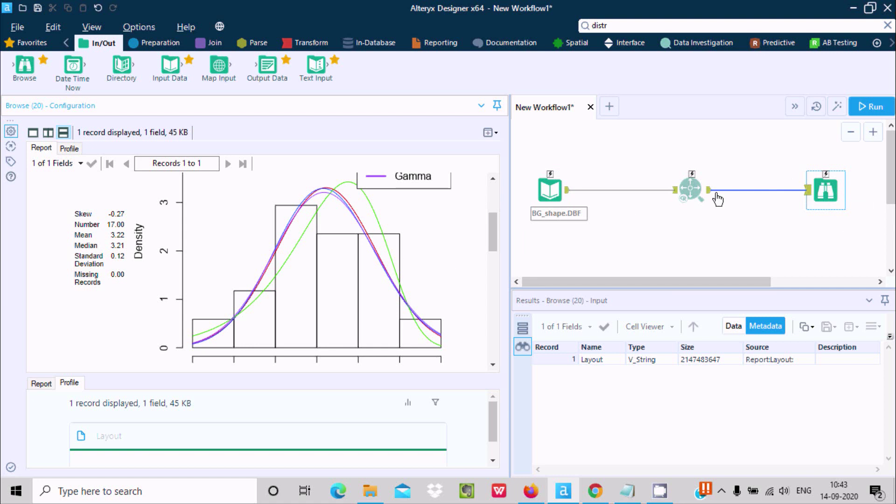
Step: Exclude Normal, Lognormal and Weibull from the Distribution Analysis comparison, keeping only Gamma selected
{"action": "left_click", "coordinate": [700, 187]}
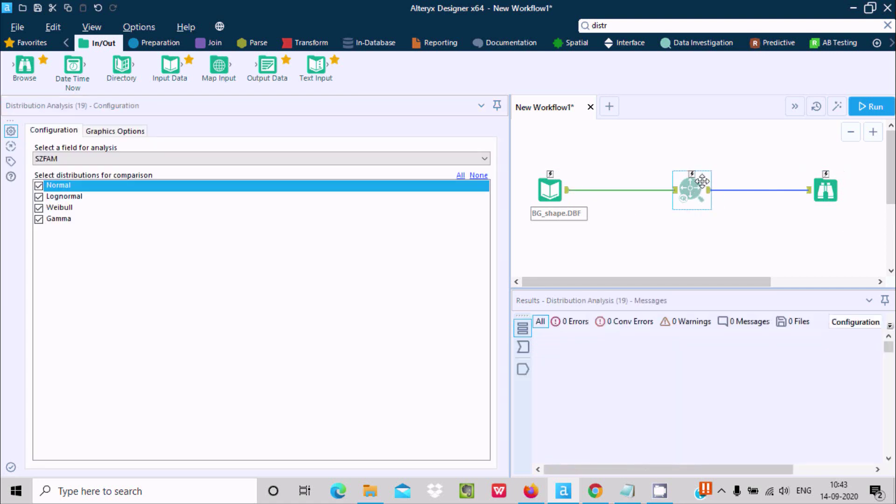
{"action": "left_click", "coordinate": [40, 189]}
{"action": "left_click", "coordinate": [39, 186]}
{"action": "left_click", "coordinate": [38, 196]}
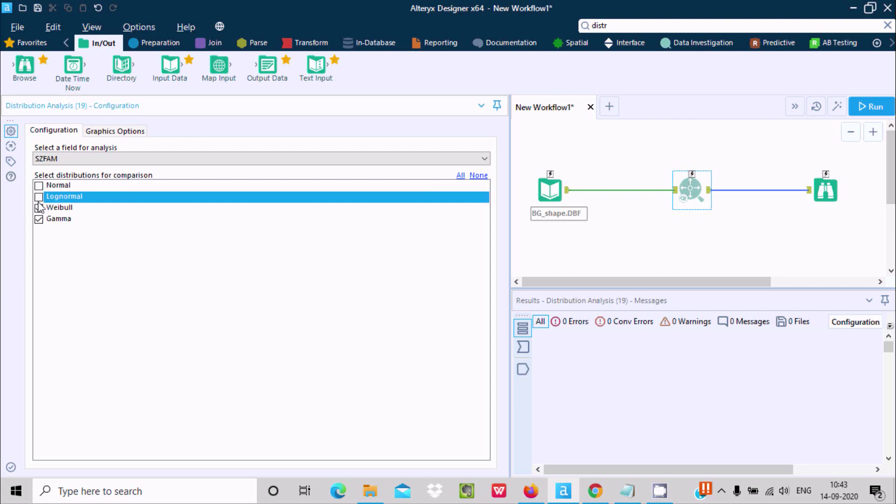
{"action": "left_click", "coordinate": [38, 208]}
{"action": "left_click", "coordinate": [39, 219]}
{"action": "left_click", "coordinate": [39, 208]}
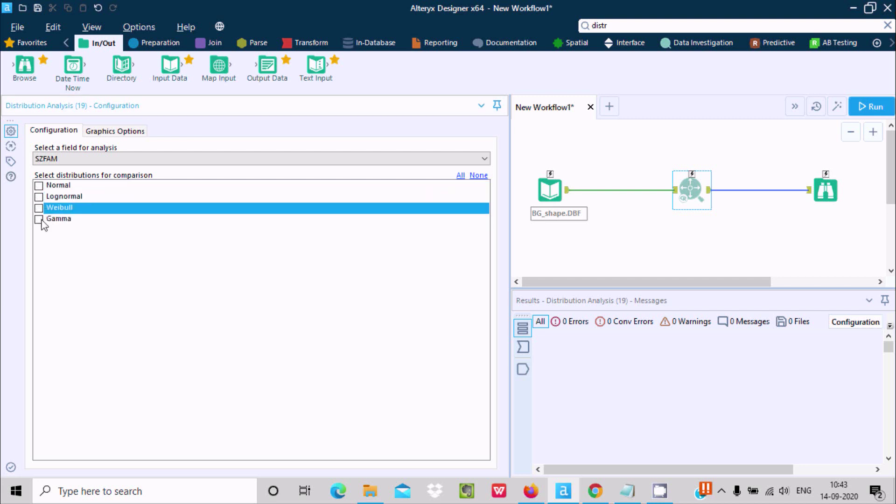
{"action": "left_click", "coordinate": [39, 220]}
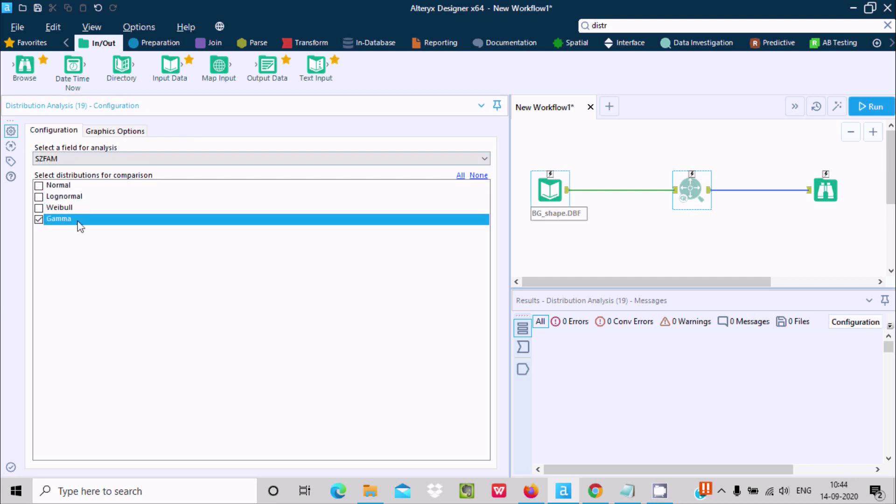
Step: Set VAHU as the Distribution Analysis field and rerun the workflow, closing the completion message
{"action": "left_click", "coordinate": [119, 159]}
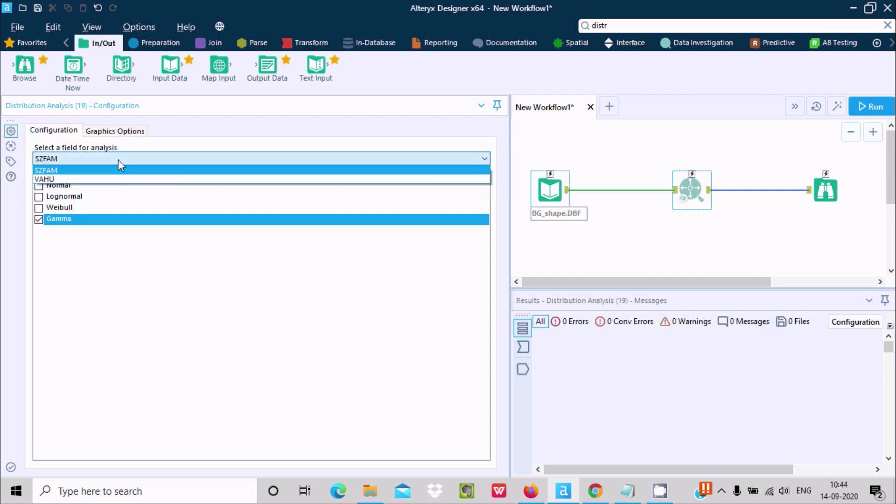
{"action": "left_click", "coordinate": [61, 180]}
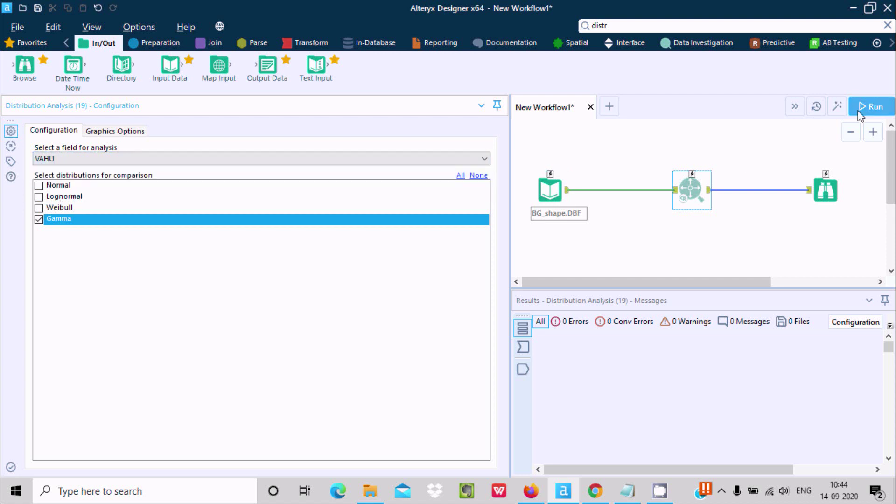
{"action": "left_click", "coordinate": [870, 106]}
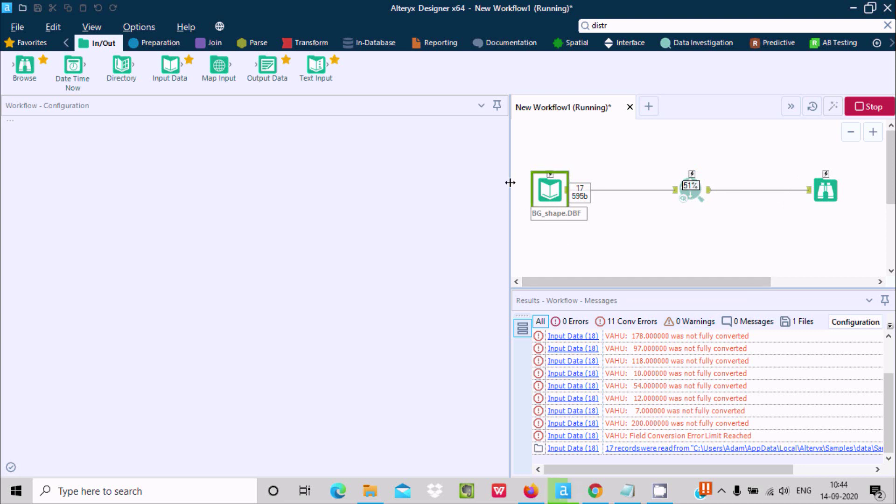
{"action": "left_click_drag", "start_coordinate": [504, 186], "coordinate": [447, 194]}
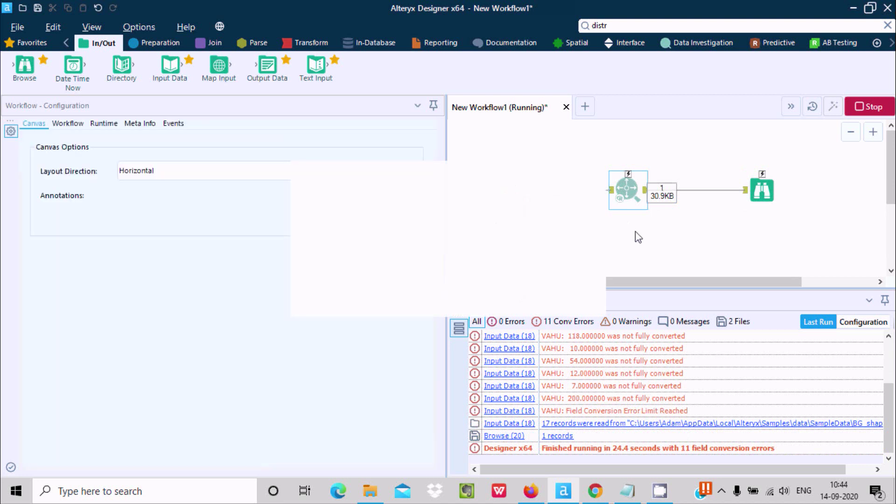
{"action": "left_click", "coordinate": [583, 295]}
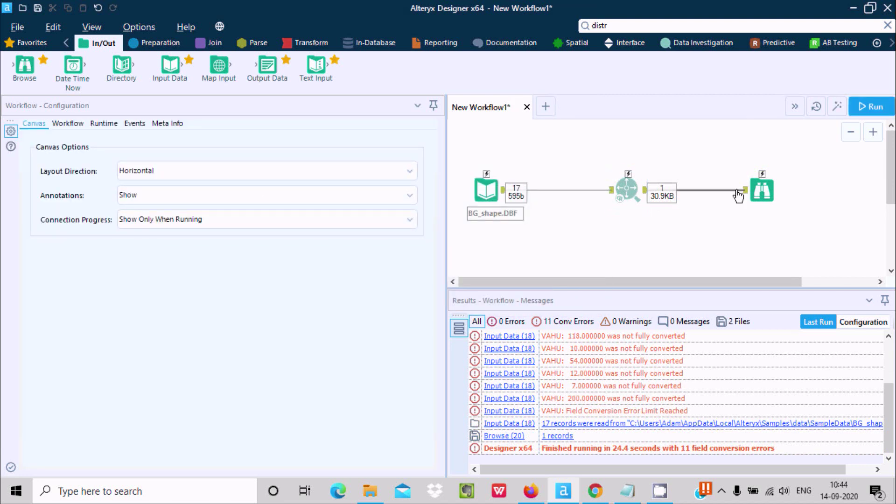
Step: Check the Distribution Analysis tool's input as data instead of metadata, and its report output
{"action": "left_click", "coordinate": [624, 188]}
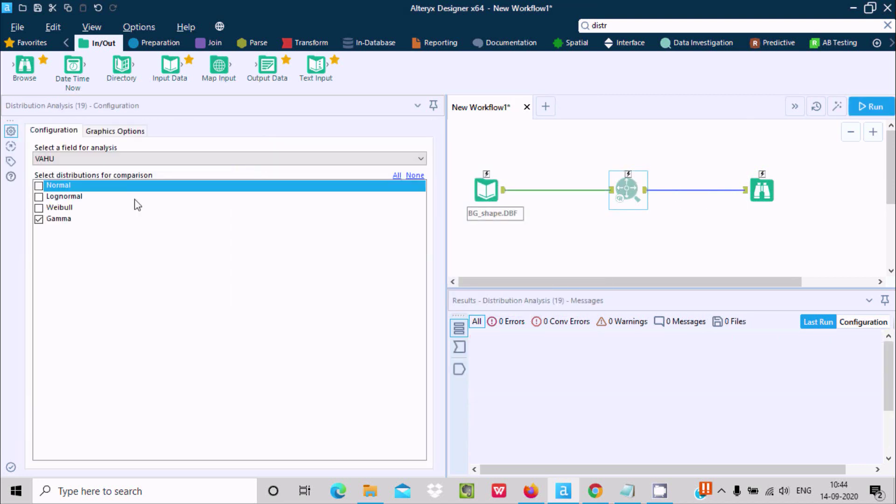
{"action": "left_click", "coordinate": [459, 346]}
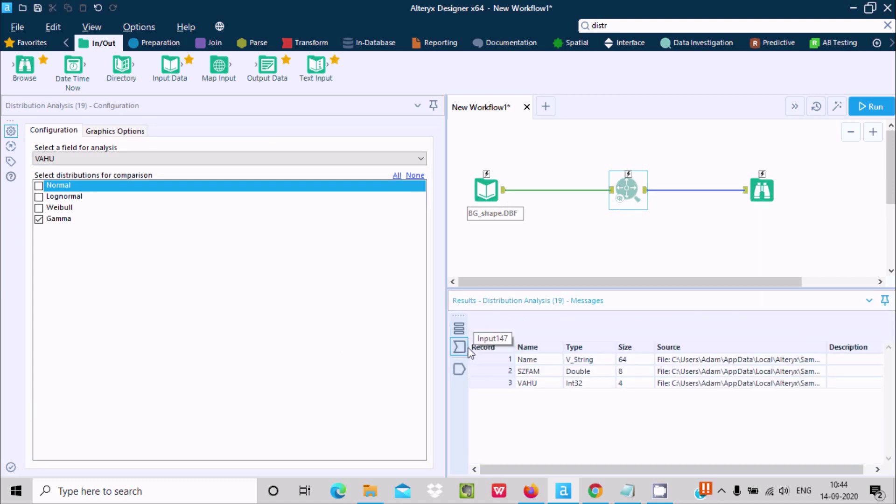
{"action": "left_click", "coordinate": [734, 326]}
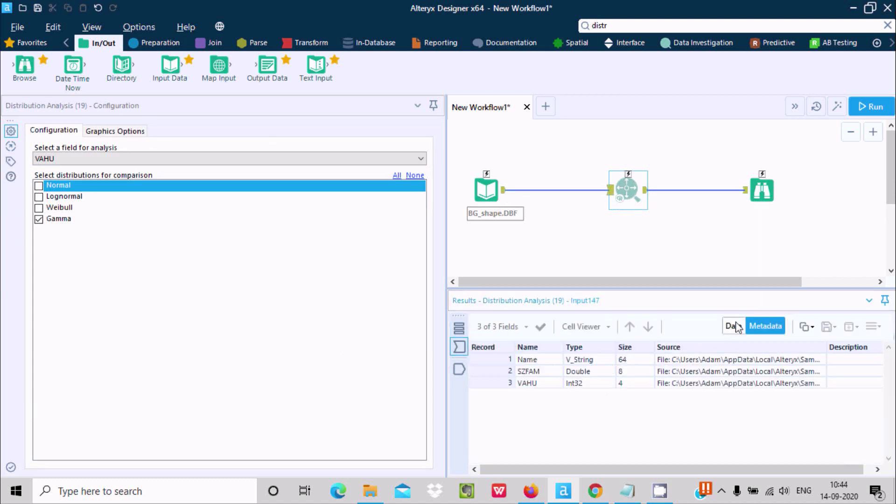
{"action": "left_click", "coordinate": [459, 369]}
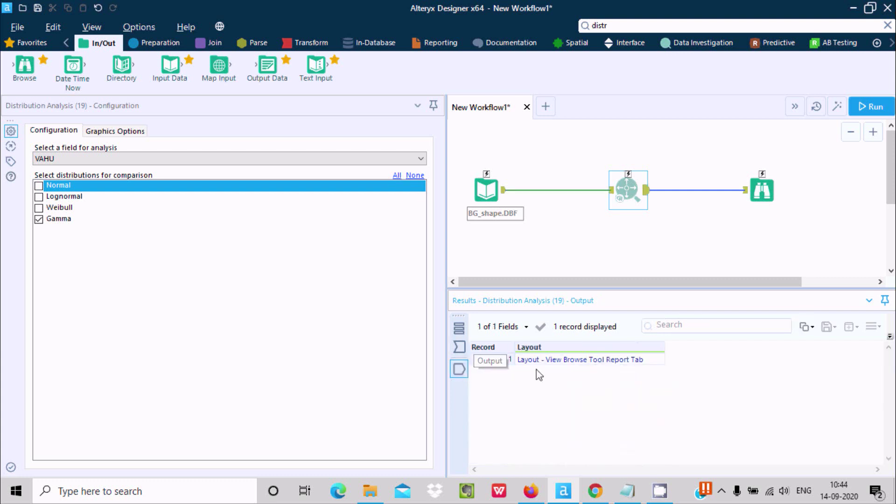
Step: Examine the VAHU report's Gamma density chart, goodness-of-fit statistics and estimated quantiles in the Browse tool
{"action": "left_click", "coordinate": [756, 190]}
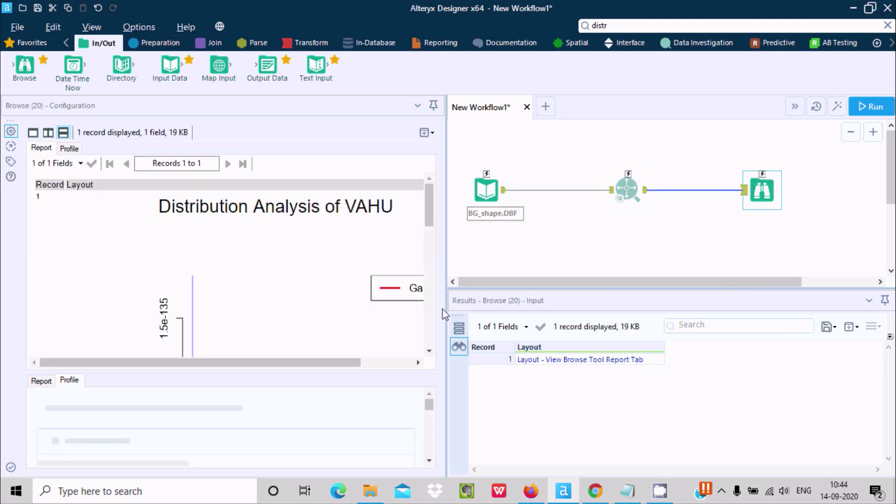
{"action": "left_click_drag", "start_coordinate": [312, 367], "coordinate": [380, 368]}
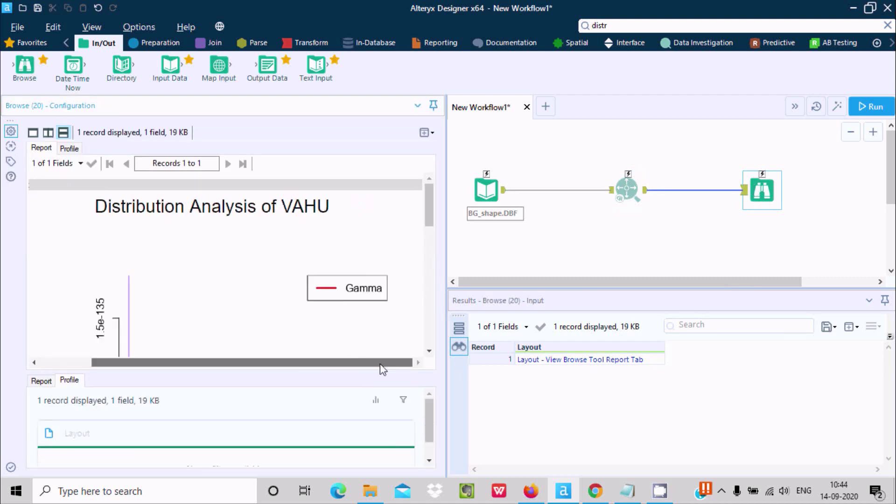
{"action": "left_click_drag", "start_coordinate": [428, 211], "coordinate": [428, 266]}
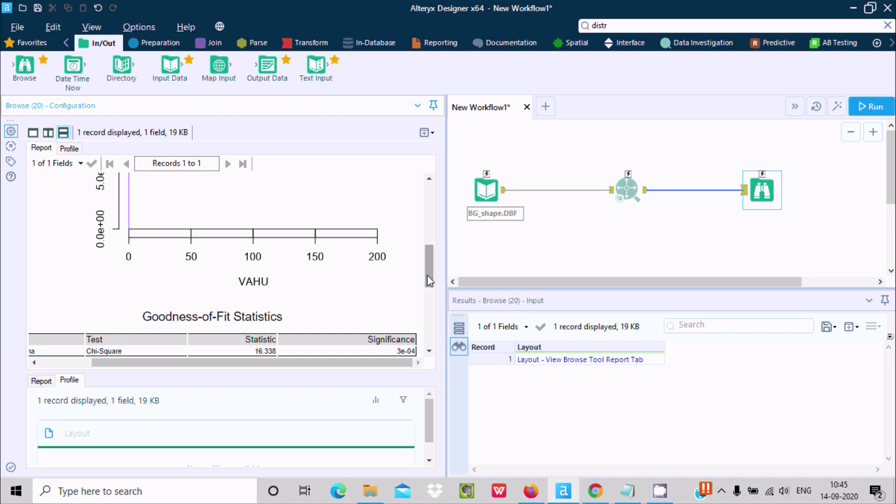
{"action": "mouse_move", "coordinate": [428, 275]}
{"action": "left_mouse_down"}
{"action": "mouse_move", "coordinate": [429, 246]}
{"action": "mouse_move", "coordinate": [429, 271]}
{"action": "left_mouse_up"}
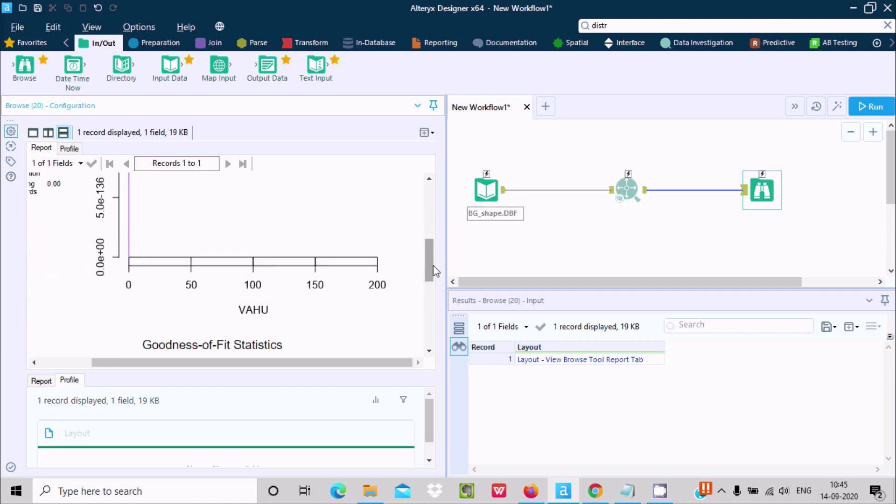
{"action": "left_click_drag", "start_coordinate": [429, 258], "coordinate": [425, 291]}
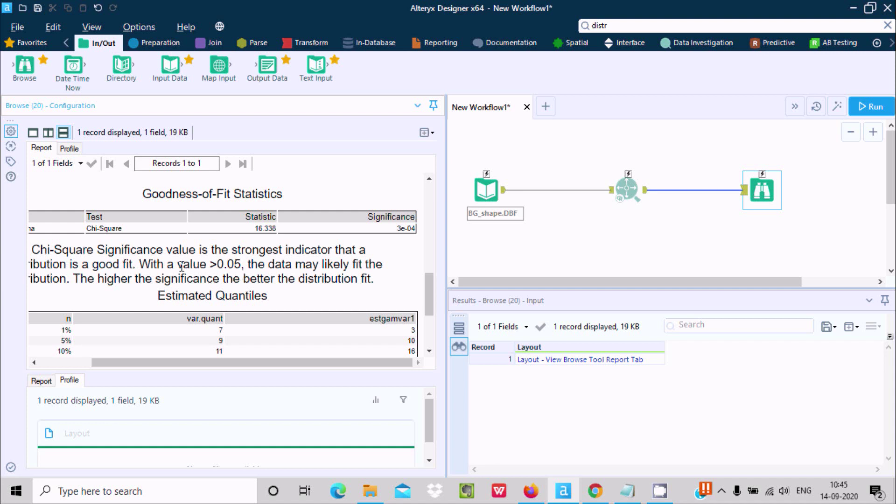
{"action": "left_click_drag", "start_coordinate": [429, 282], "coordinate": [427, 222]}
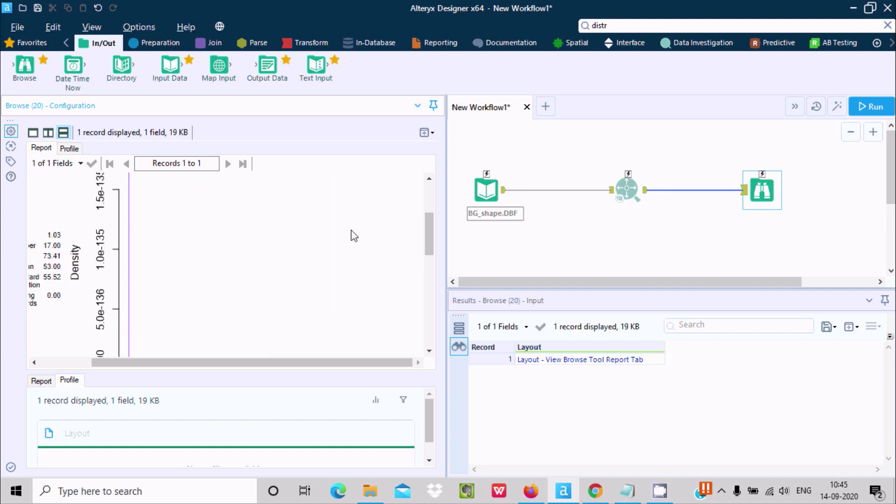
{"action": "scroll", "coordinate": [199, 302], "scroll_direction": "down", "scroll_amount": 1}
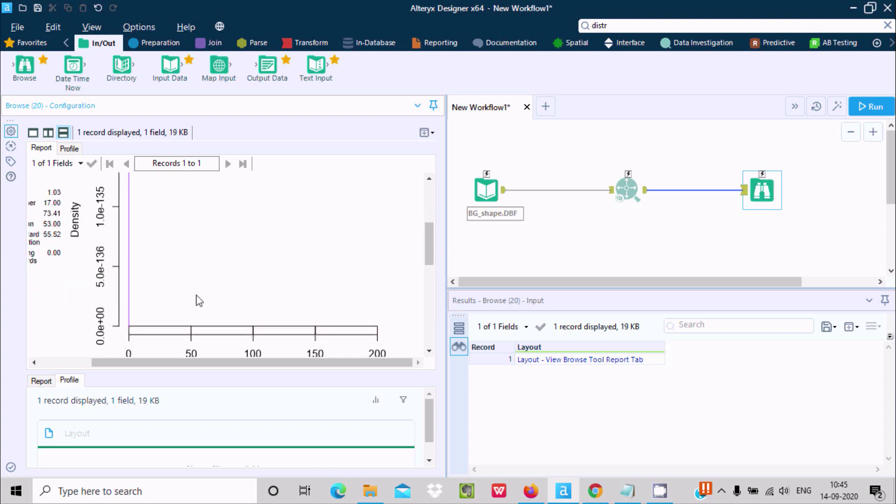
Step: Add Normal to the Distribution Analysis comparison alongside Gamma, rerun the workflow and close the completion message
{"action": "left_click", "coordinate": [627, 189]}
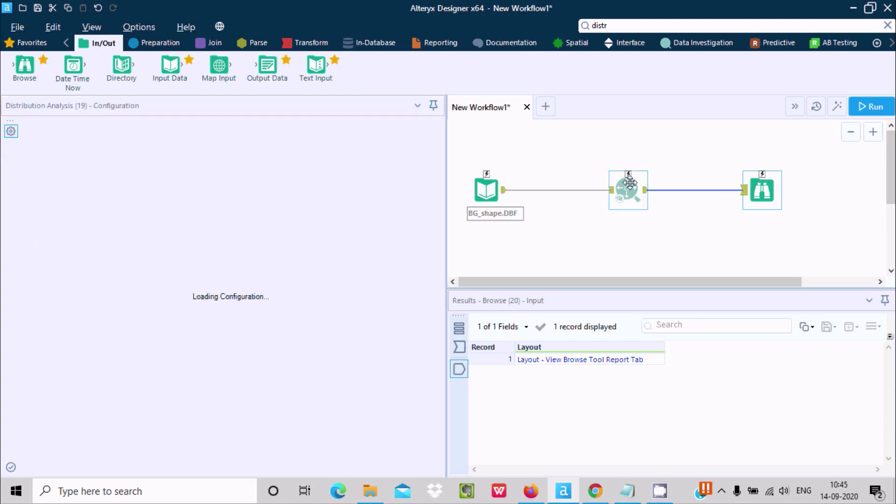
{"action": "left_click", "coordinate": [39, 186]}
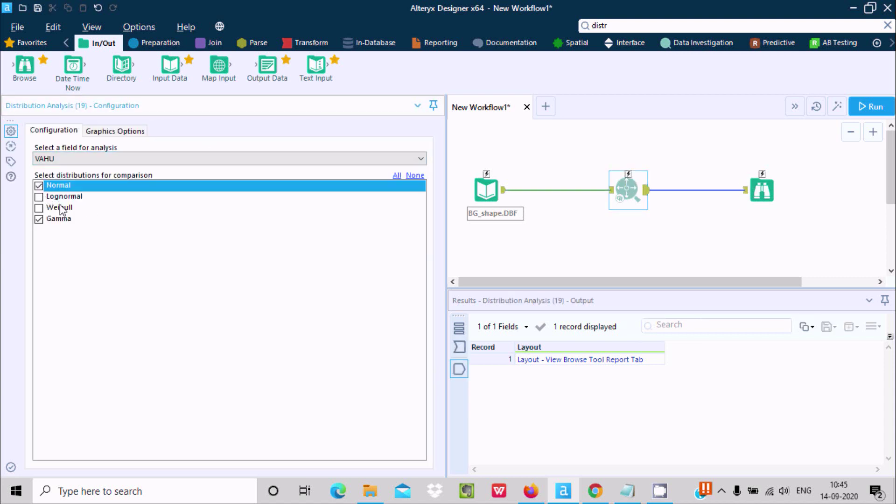
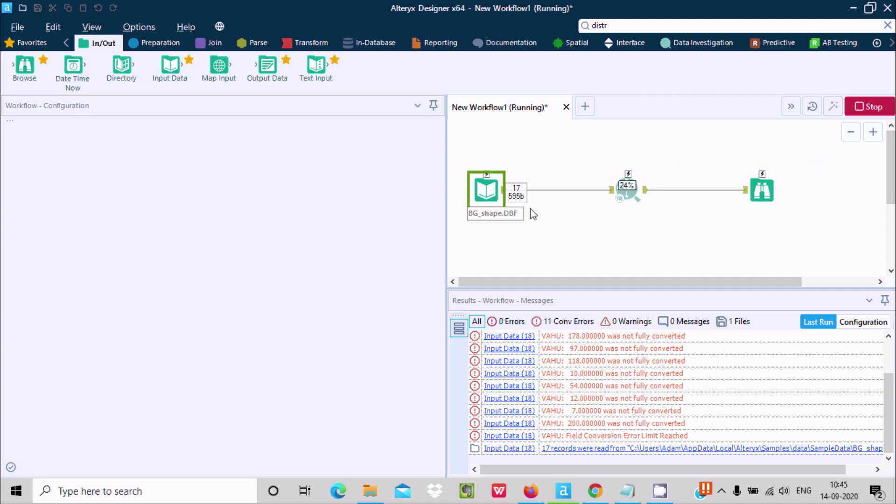
{"action": "left_click", "coordinate": [703, 42]}
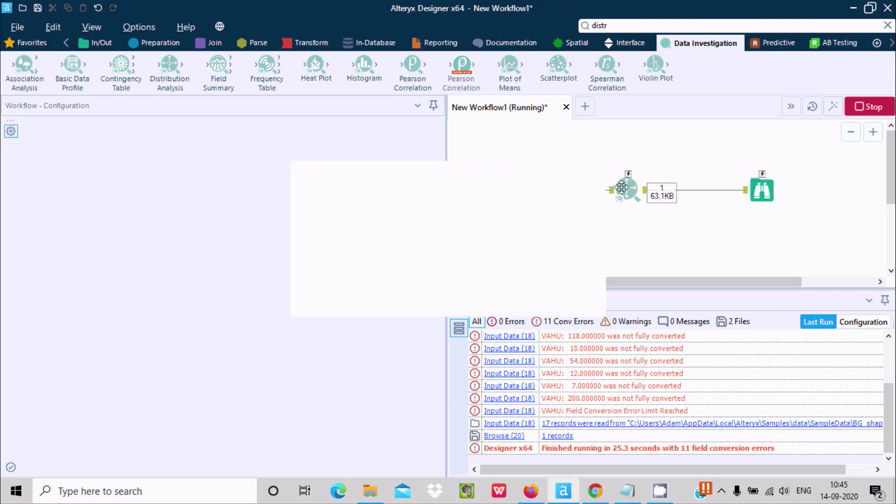
{"action": "left_click", "coordinate": [565, 295]}
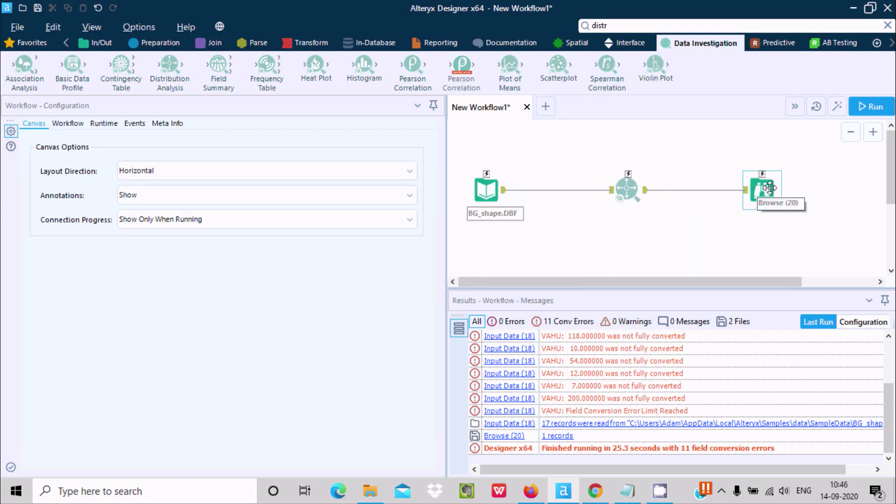
Step: Check the Distribution Analysis tool's input records and its output metadata, narrowing the configuration pane
{"action": "left_click", "coordinate": [629, 188]}
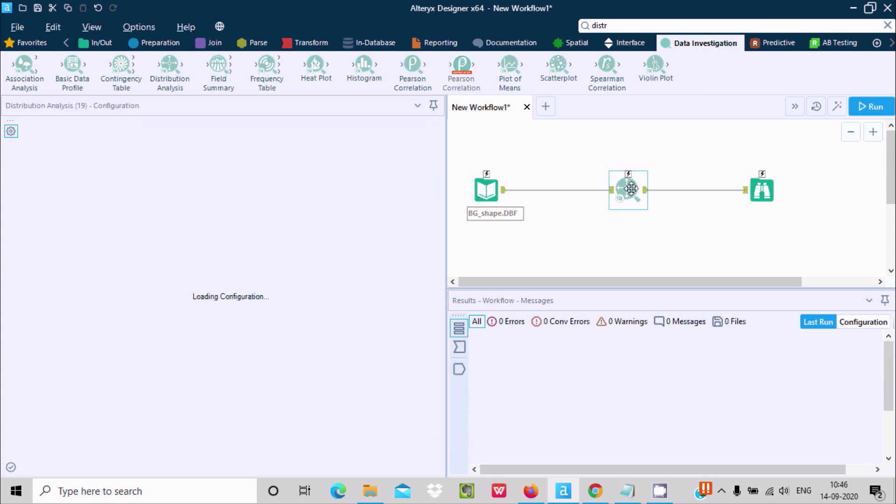
{"action": "left_click", "coordinate": [460, 346]}
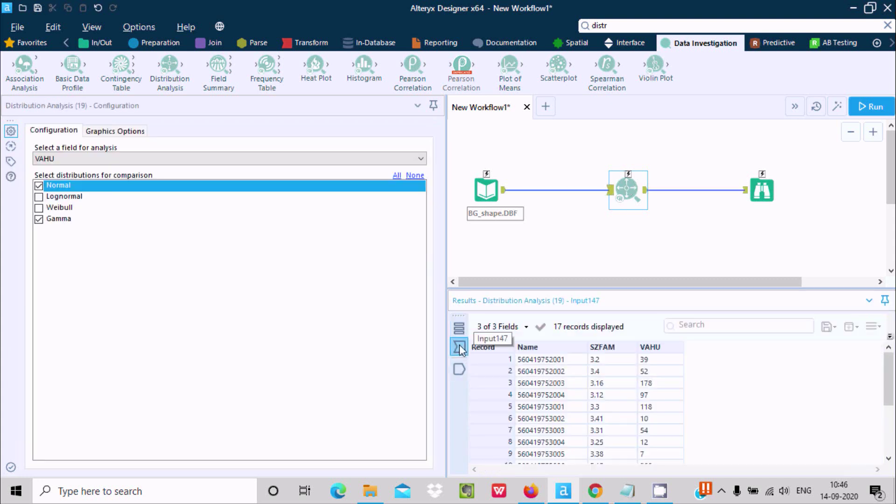
{"action": "left_click", "coordinate": [460, 369]}
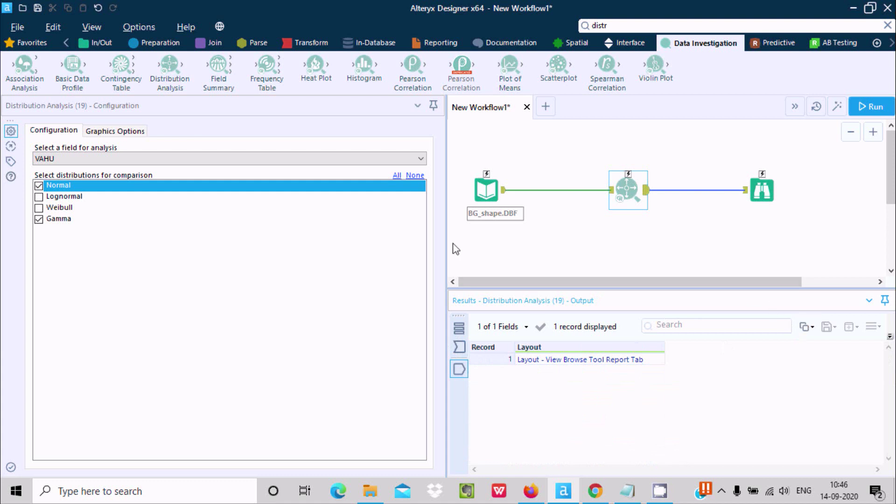
{"action": "left_click_drag", "start_coordinate": [341, 259], "coordinate": [284, 264]}
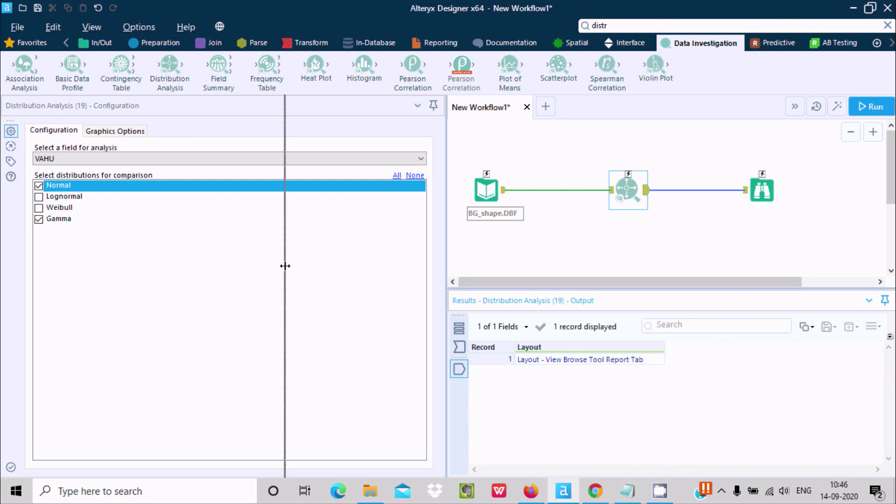
{"action": "left_click", "coordinate": [772, 326]}
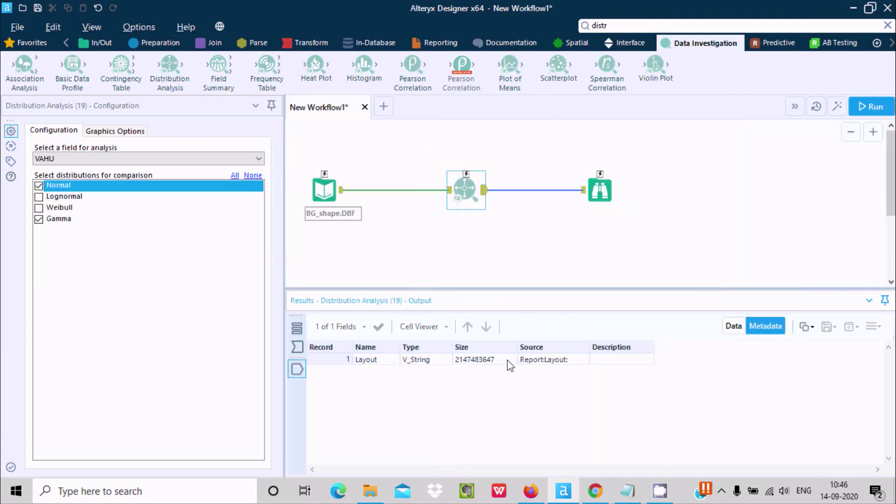
Step: View the VAHU report in the Browse tool with an enlarged report area, examining the Normal and Gamma density curves
{"action": "left_click", "coordinate": [596, 187]}
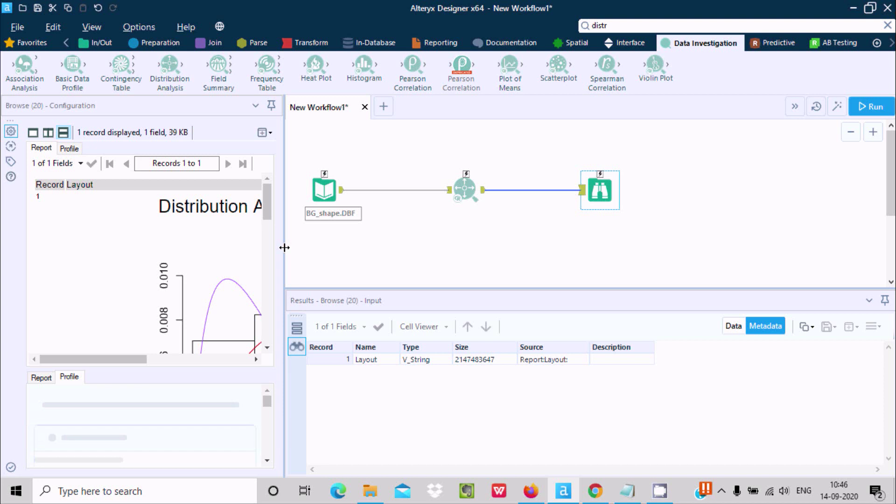
{"action": "left_click_drag", "start_coordinate": [285, 247], "coordinate": [484, 265]}
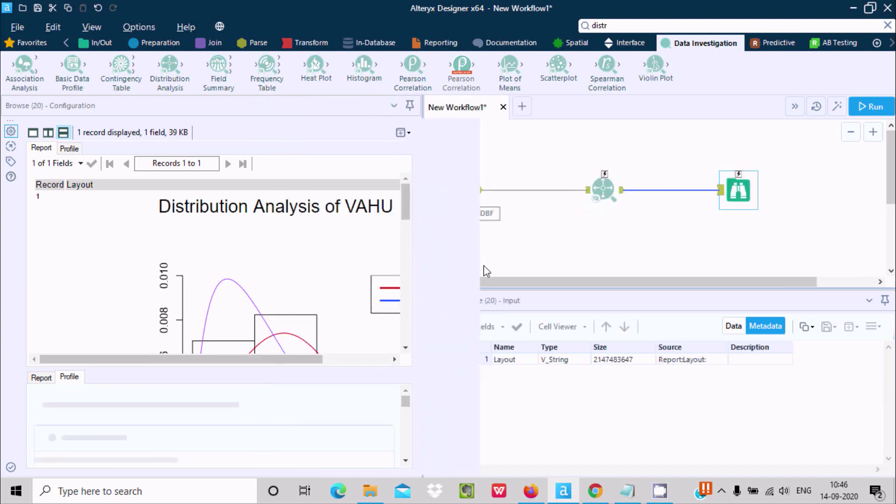
{"action": "scroll", "coordinate": [469, 227], "scroll_direction": "down", "scroll_amount": 2}
{"action": "mouse_move", "coordinate": [468, 228]}
{"action": "left_mouse_down"}
{"action": "mouse_move", "coordinate": [469, 241]}
{"action": "mouse_move", "coordinate": [469, 225]}
{"action": "left_mouse_up"}
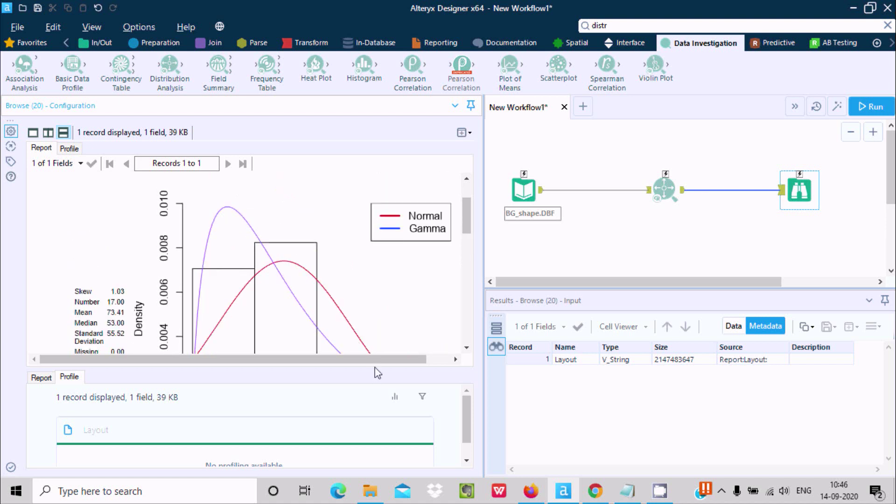
{"action": "left_click_drag", "start_coordinate": [376, 369], "coordinate": [388, 418]}
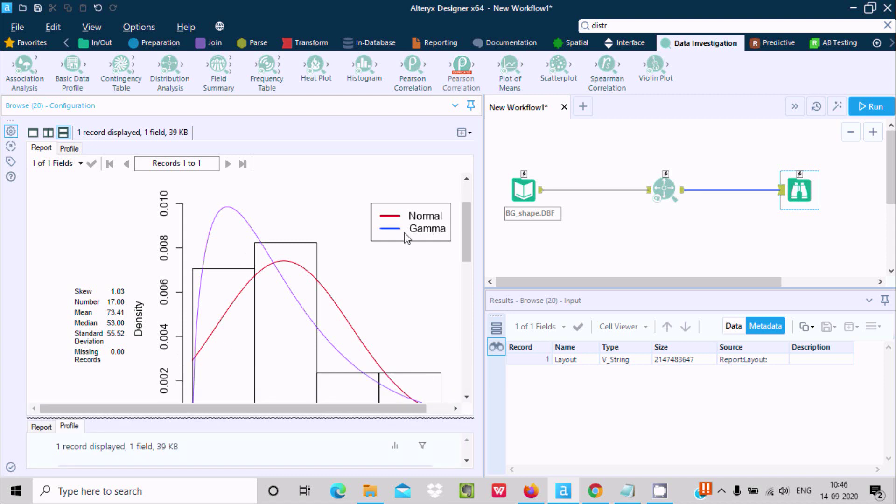
{"action": "left_click_drag", "start_coordinate": [465, 221], "coordinate": [472, 254]}
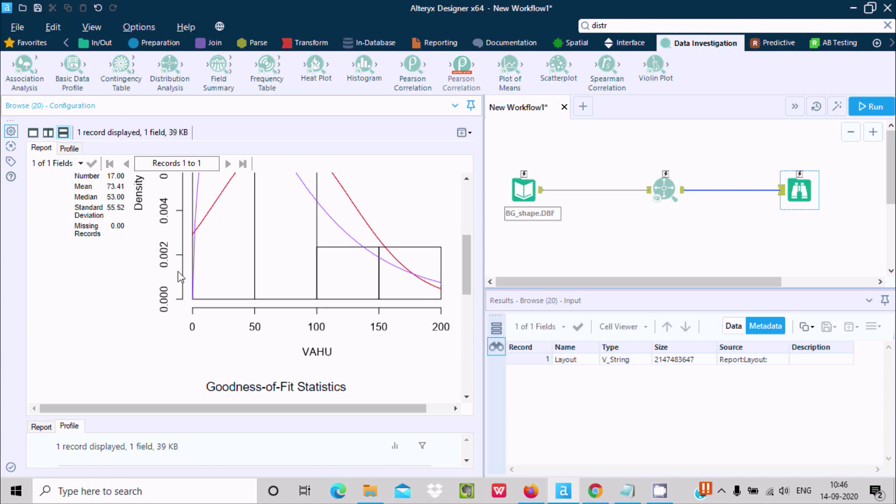
Step: Review the BG_shape.DBF input and Distribution Analysis settings, and compare them with the VAHU density chart in the Browse report
{"action": "left_click", "coordinate": [525, 192]}
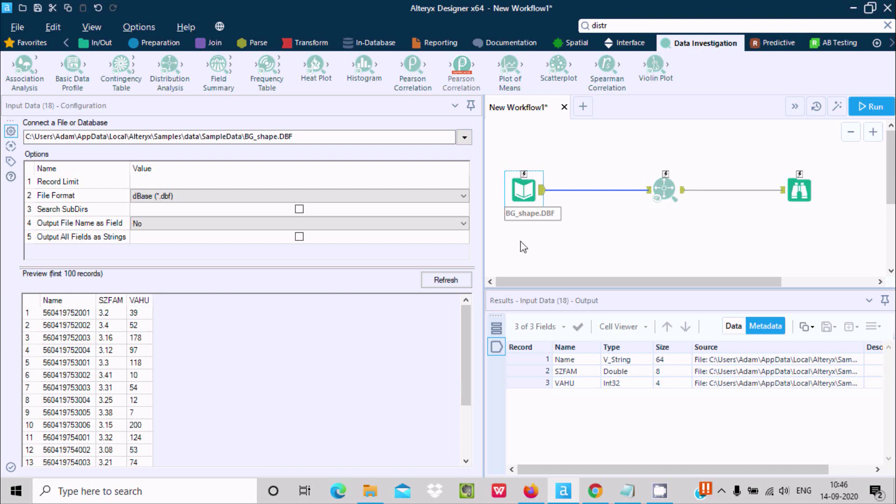
{"action": "left_click", "coordinate": [665, 189]}
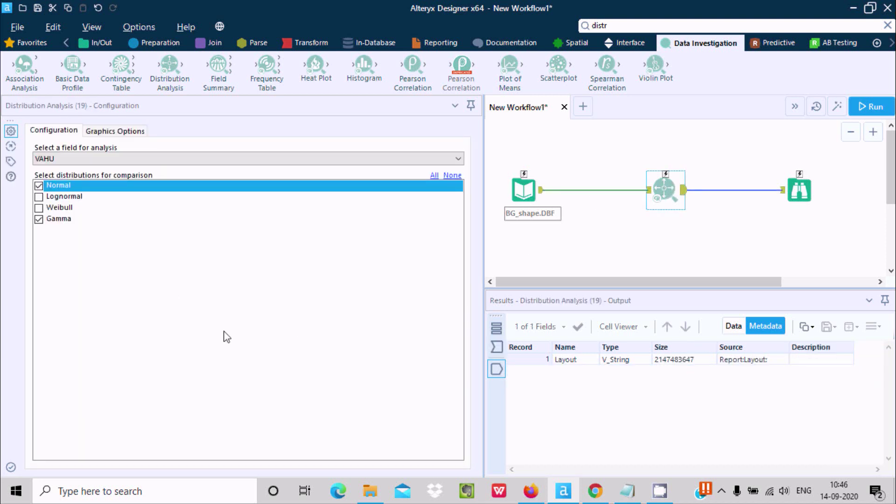
{"action": "left_click", "coordinate": [800, 192]}
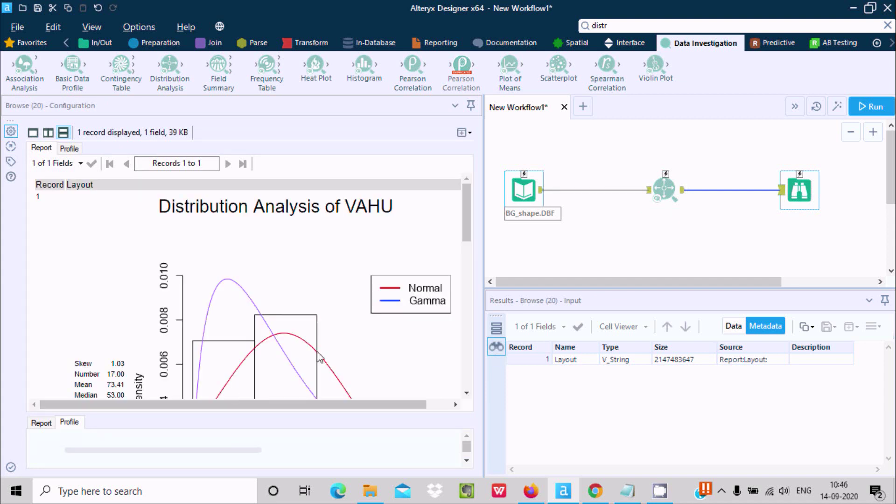
{"action": "left_click", "coordinate": [464, 252]}
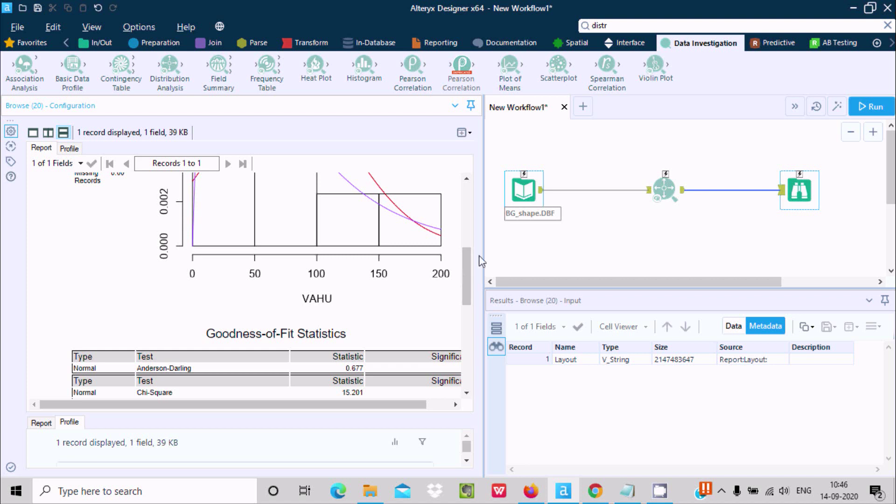
{"action": "left_click_drag", "start_coordinate": [466, 278], "coordinate": [472, 253]}
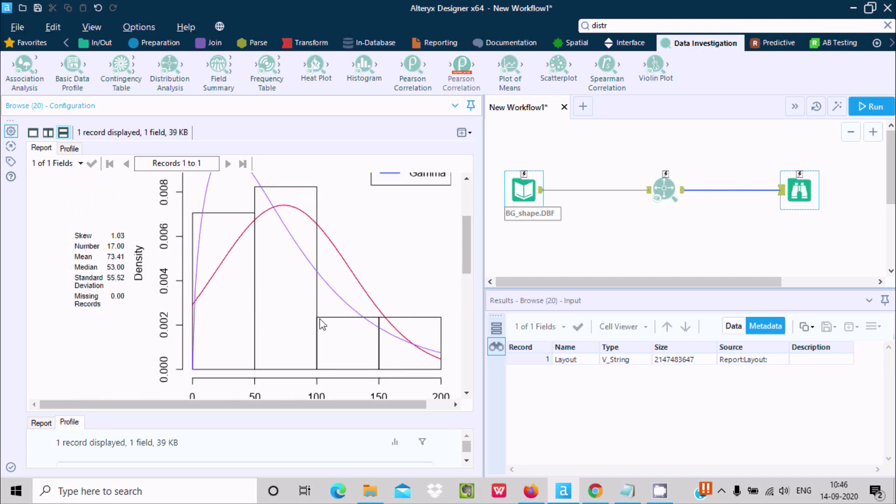
Step: Show the Distribution Analysis tool's input as data instead of metadata to check the VAHU values
{"action": "left_click", "coordinate": [662, 188]}
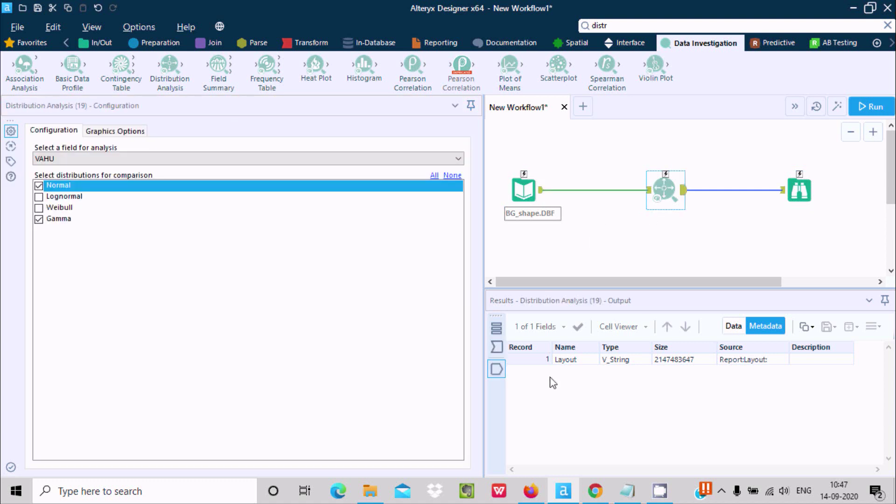
{"action": "left_click", "coordinate": [498, 349]}
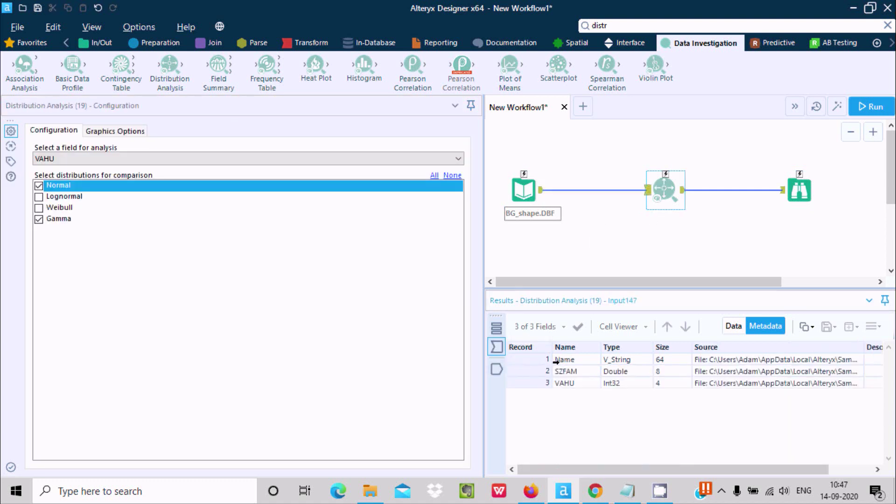
{"action": "left_click", "coordinate": [733, 327]}
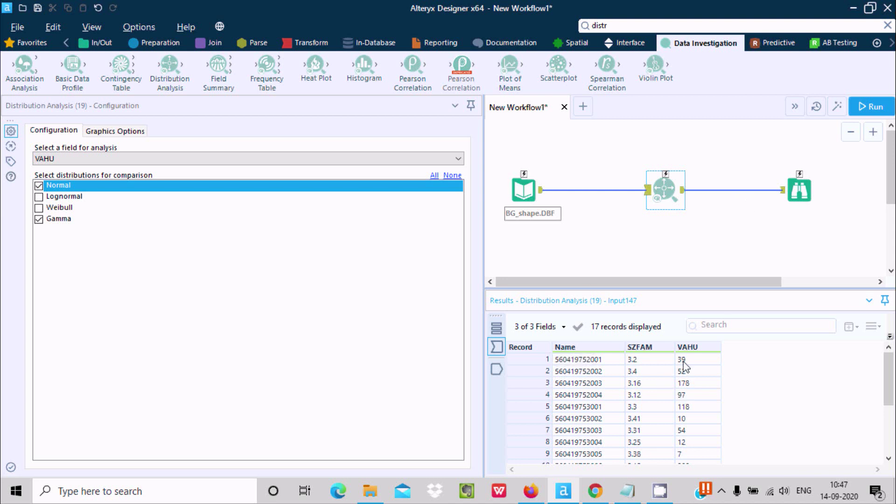
Step: Examine the goodness-of-fit statistics for Normal and Gamma in the Browse tool's VAHU report
{"action": "left_click", "coordinate": [799, 190]}
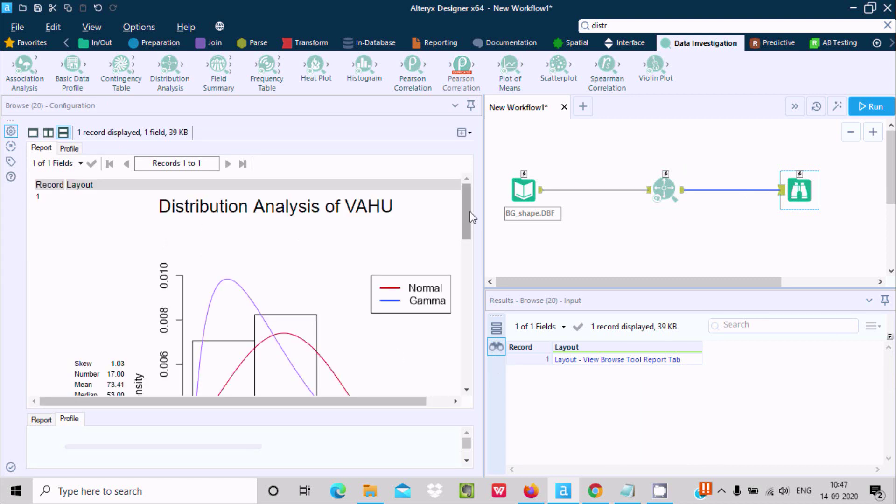
{"action": "left_click_drag", "start_coordinate": [467, 216], "coordinate": [469, 312]}
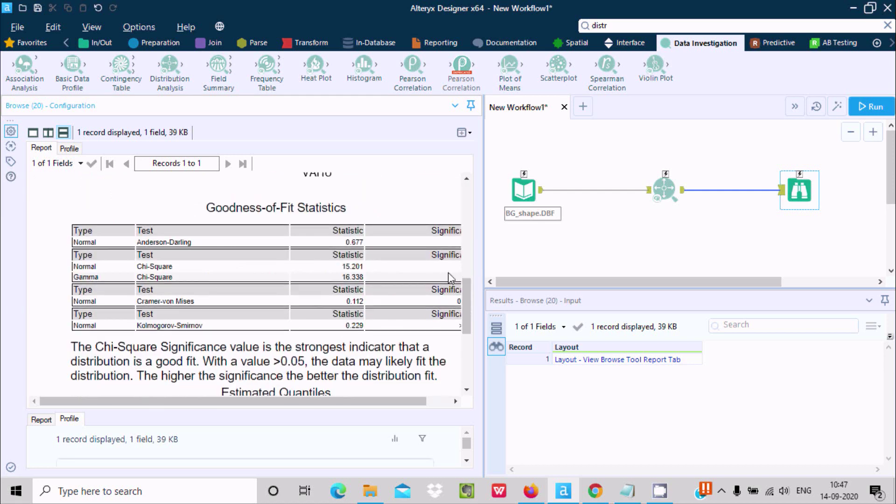